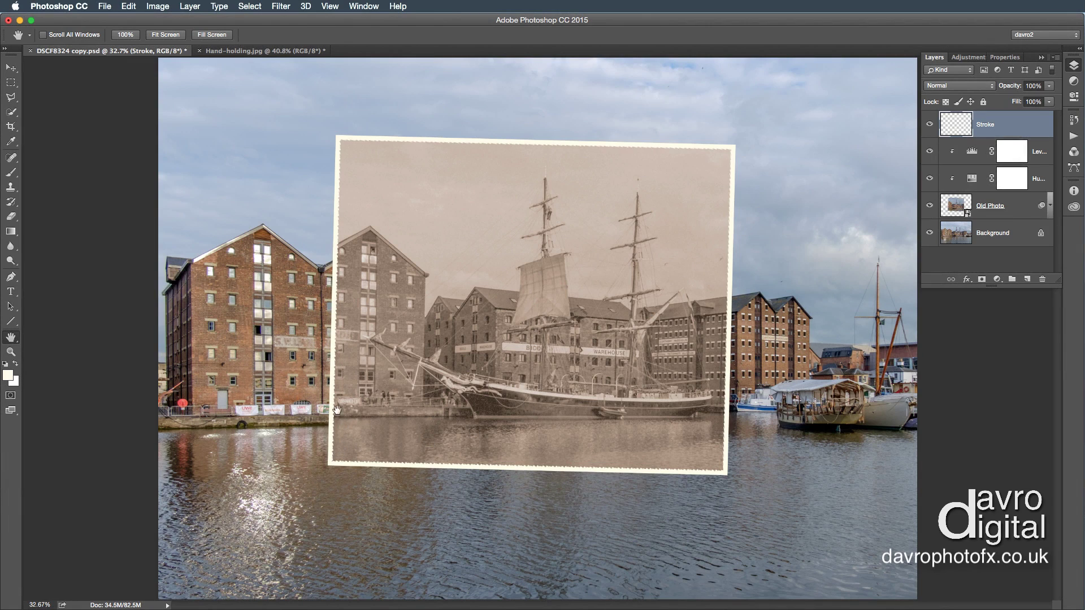
# Bring the Hand-holding.jpg photo document to the front
pyautogui.click(240, 52)
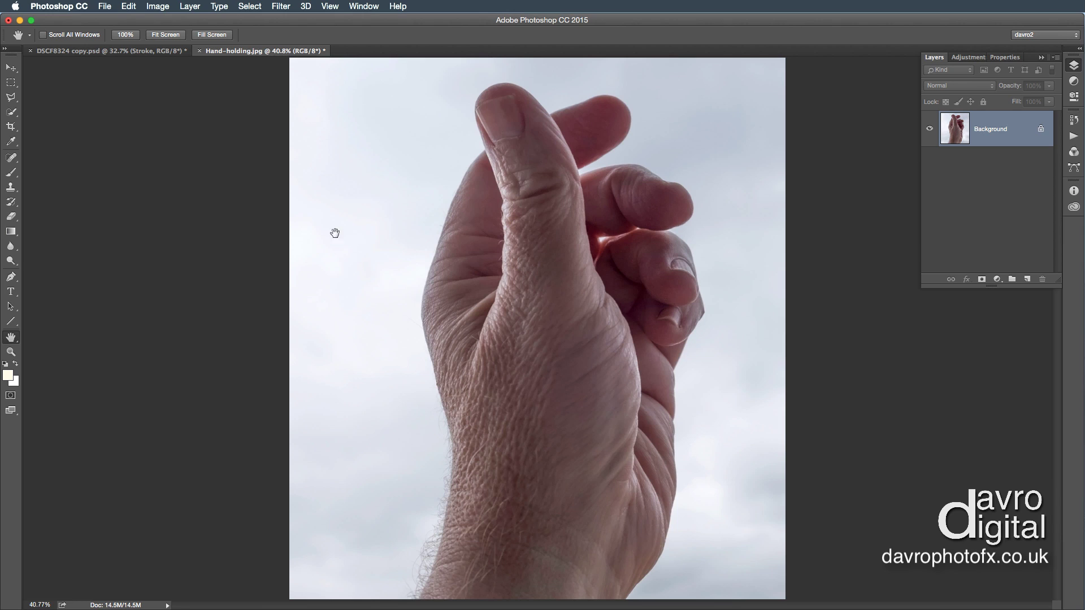
# Choose the Quick Selection tool and adjust its brush size
pyautogui.click(10, 114)
pyautogui.click(36, 108)
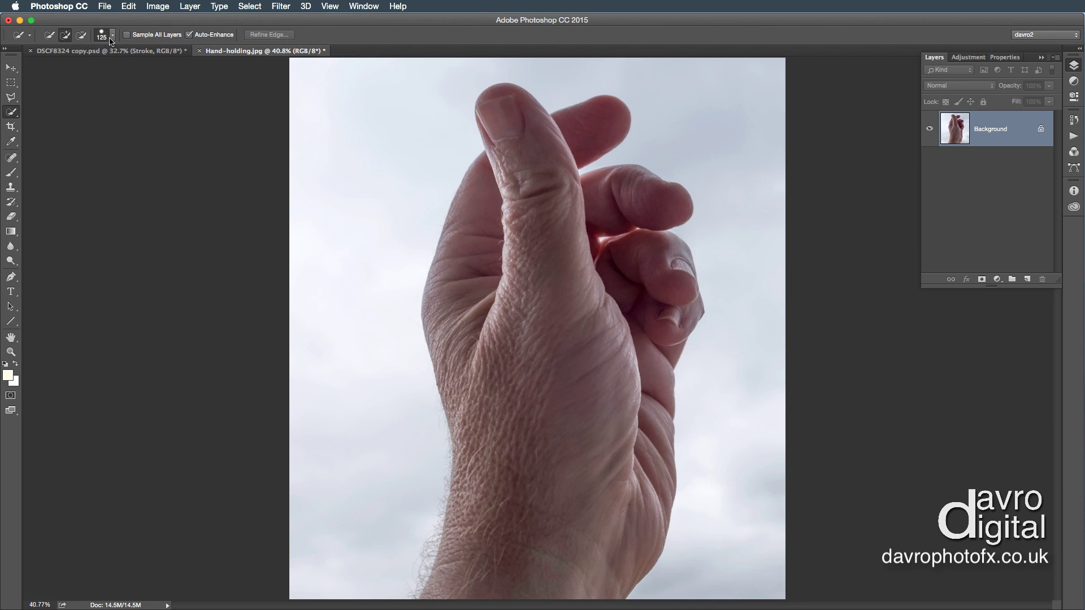
pyautogui.click(114, 36)
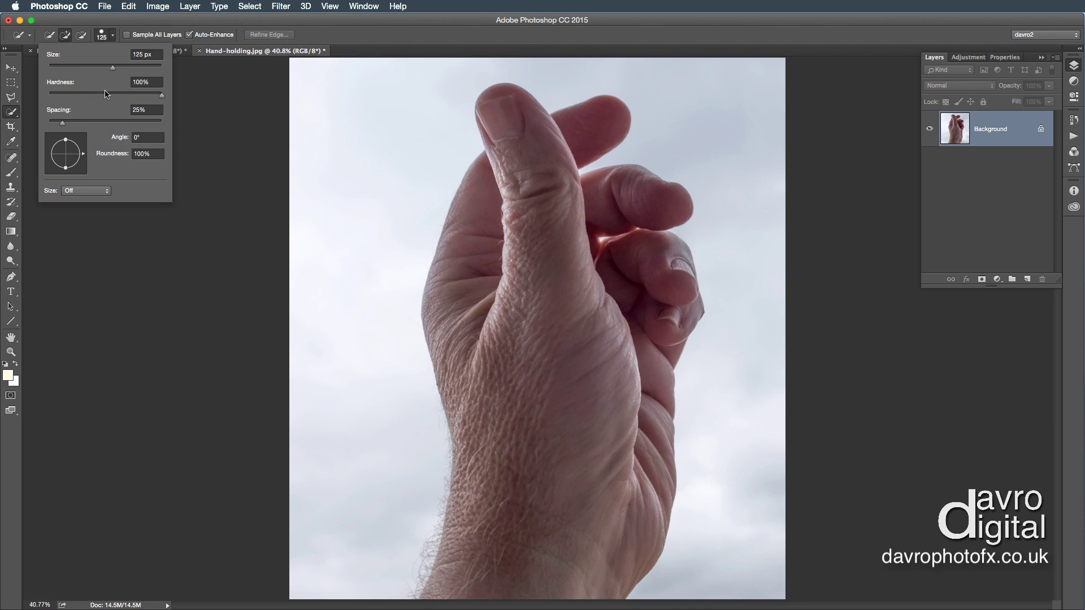
pyautogui.click(351, 38)
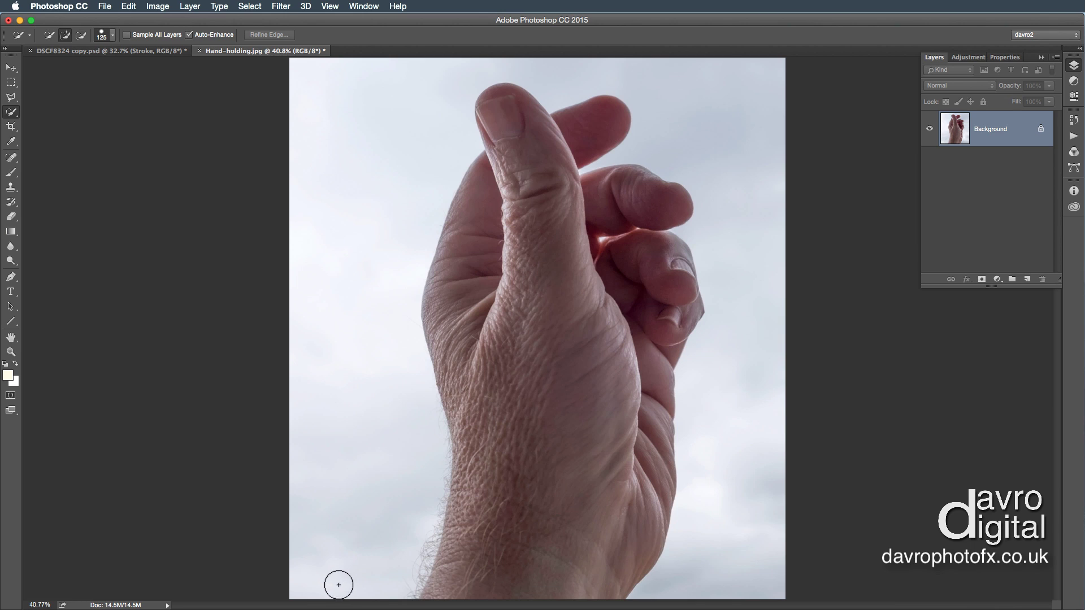
# Paint over the sky to the left, top and right of the hand
pyautogui.moveTo(334, 581)
pyautogui.mouseDown()
pyautogui.moveTo(348, 475)
pyautogui.moveTo(334, 319)
pyautogui.mouseUp()
pyautogui.moveTo(556, 76)
pyautogui.mouseDown()
pyautogui.moveTo(648, 71)
pyautogui.moveTo(708, 96)
pyautogui.moveTo(740, 160)
pyautogui.moveTo(759, 243)
pyautogui.mouseUp()
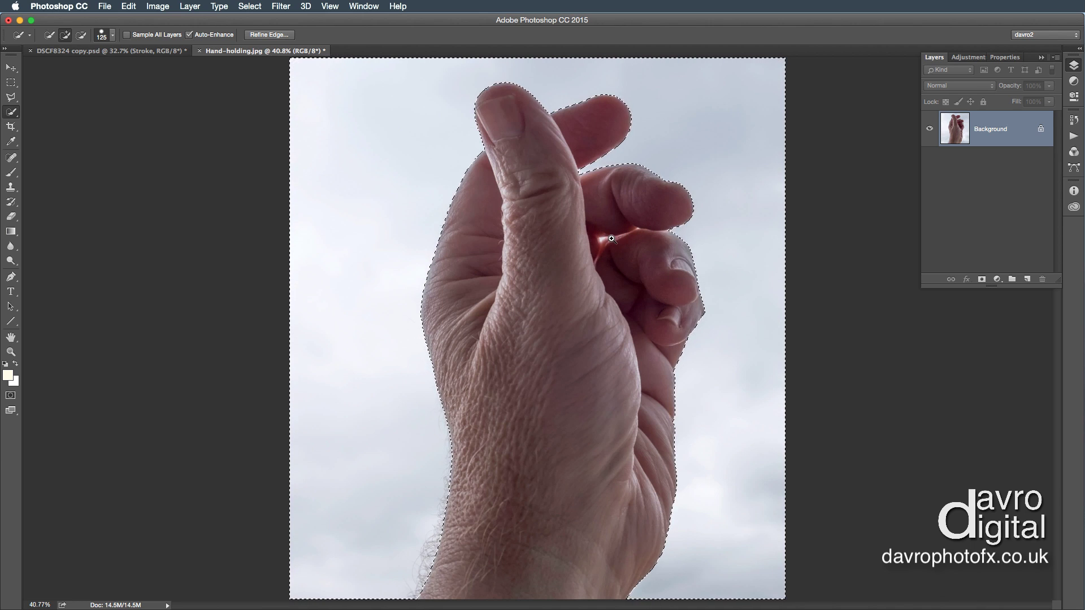
pyautogui.moveTo(612, 238); pyautogui.dragTo(609, 240)
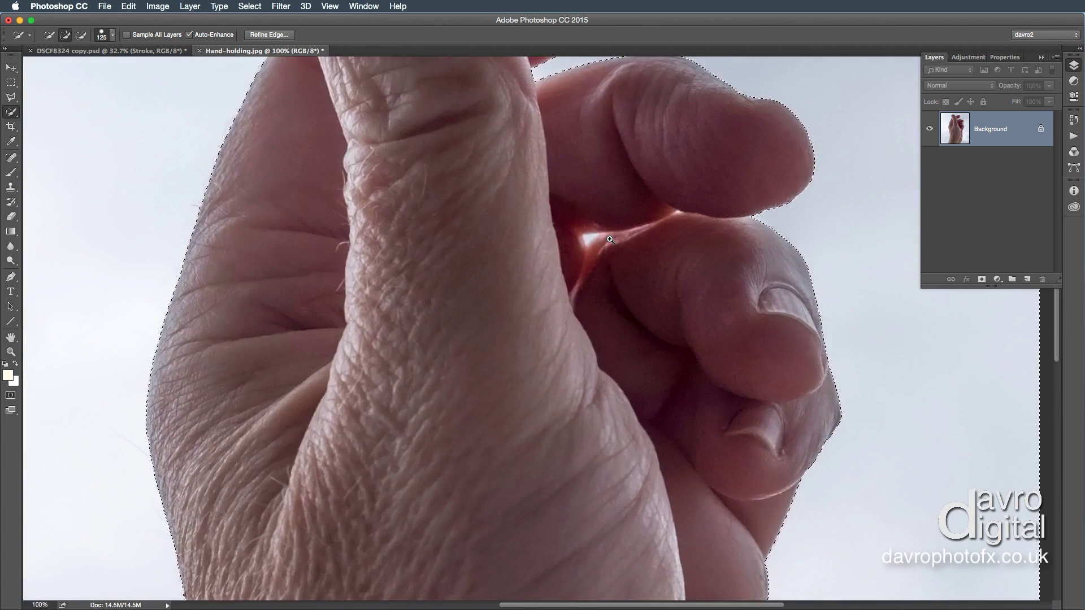
# Zoom in, shrink the brush to 20 and fix the thumb-finger gap, then fit on screen
pyautogui.click(610, 239)
pyautogui.click(610, 240)
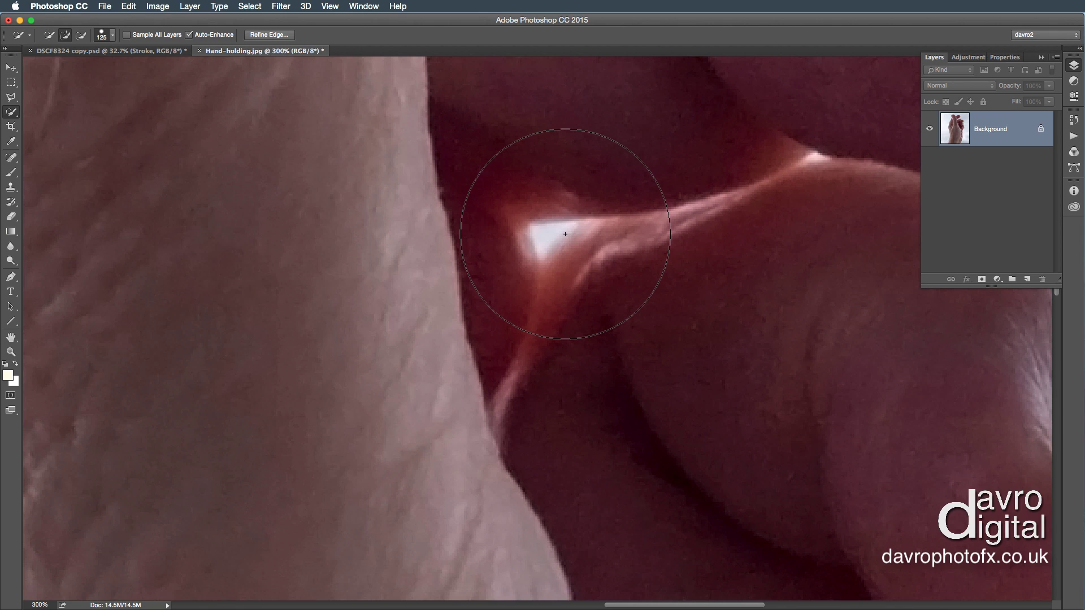
pyautogui.press('[')
pyautogui.press('[')
pyautogui.press('[')
pyautogui.press('[')
pyautogui.press('[')
pyautogui.press('[')
pyautogui.press('[')
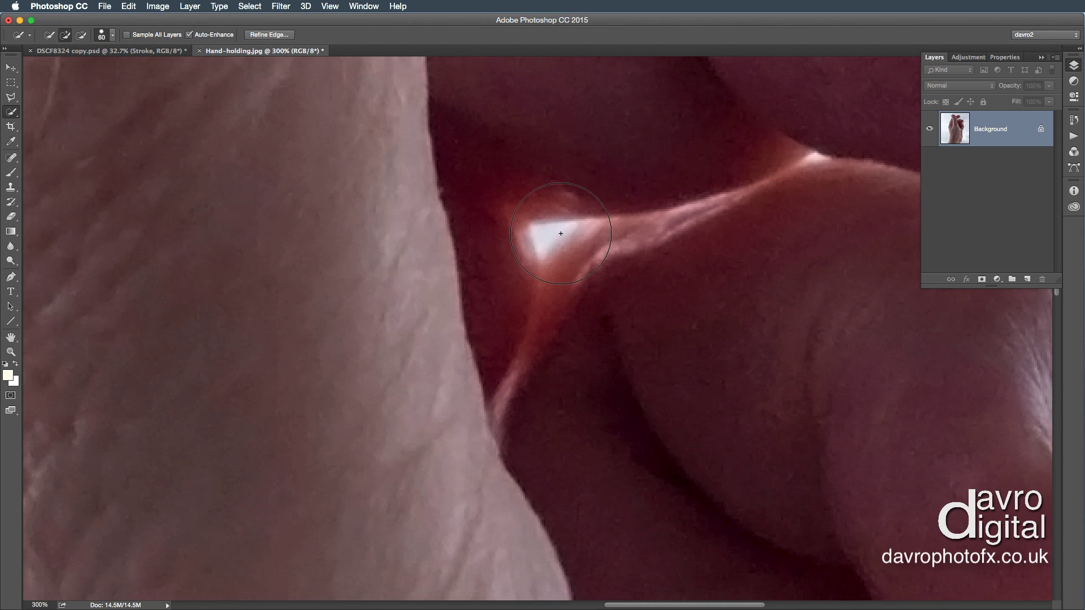
pyautogui.press('[')
pyautogui.press('[')
pyautogui.press('alt')
pyautogui.press('alt')
pyautogui.press('[')
pyautogui.press('[')
pyautogui.press('[')
pyautogui.press('super+0')
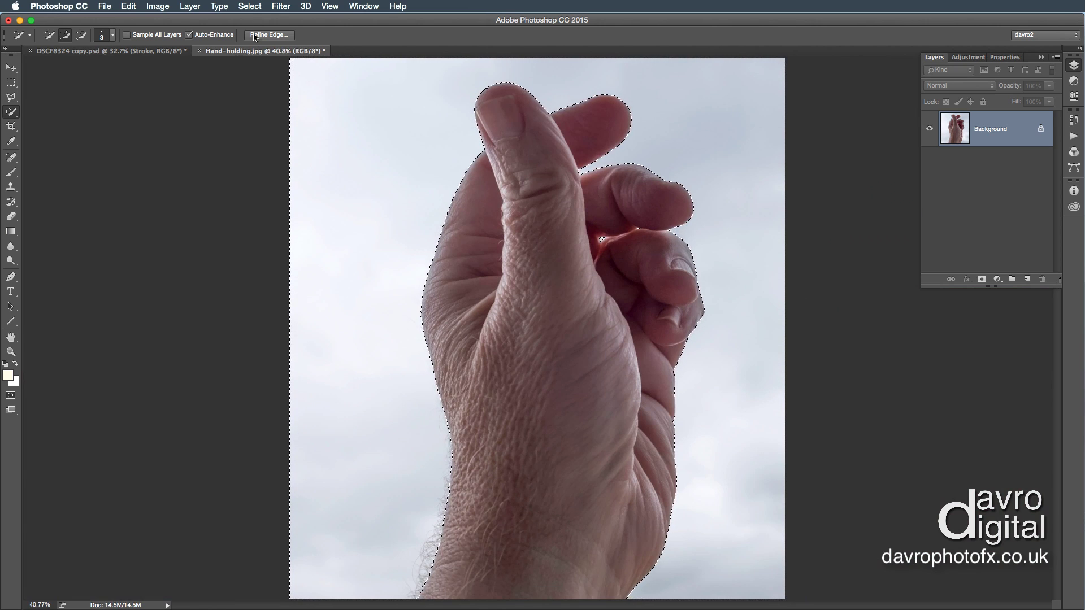
# Invert the selection onto the hand and open Refine Edge, zoomed to 100% on its edge
pyautogui.click(249, 7)
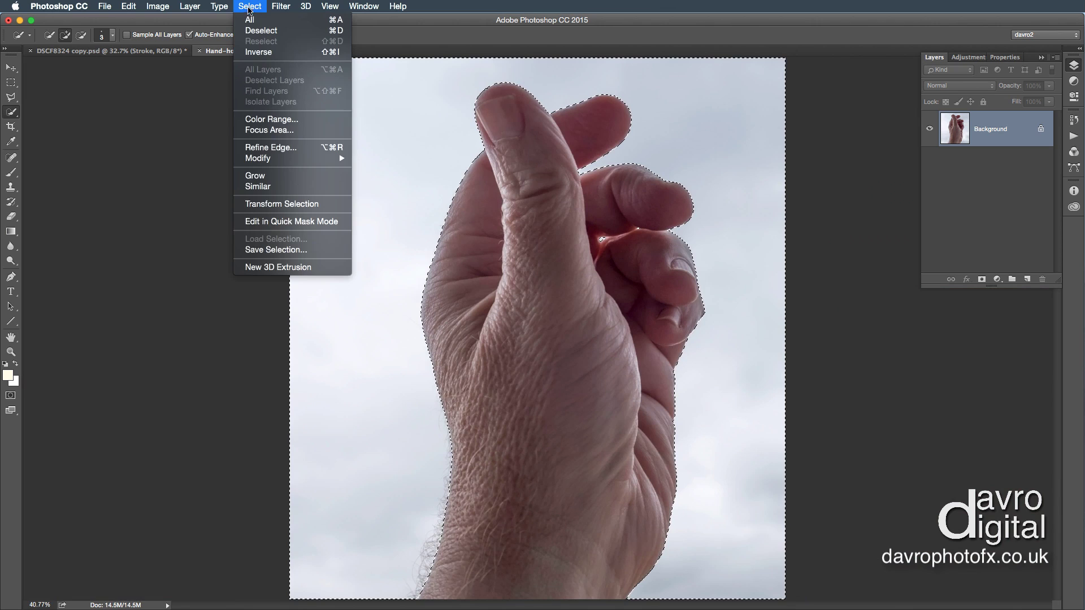
pyautogui.click(257, 52)
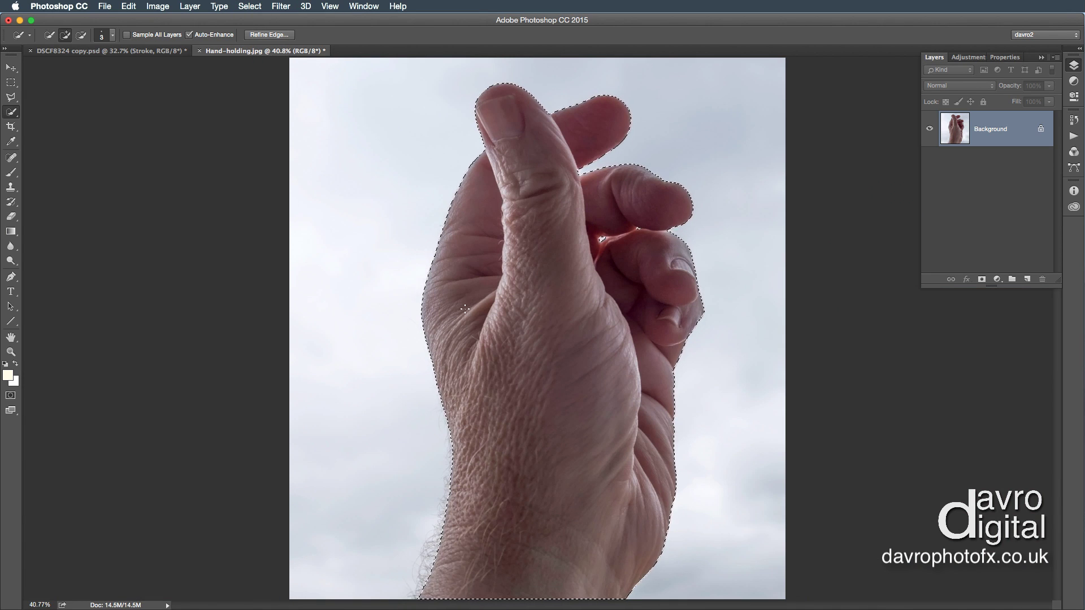
pyautogui.click(270, 34)
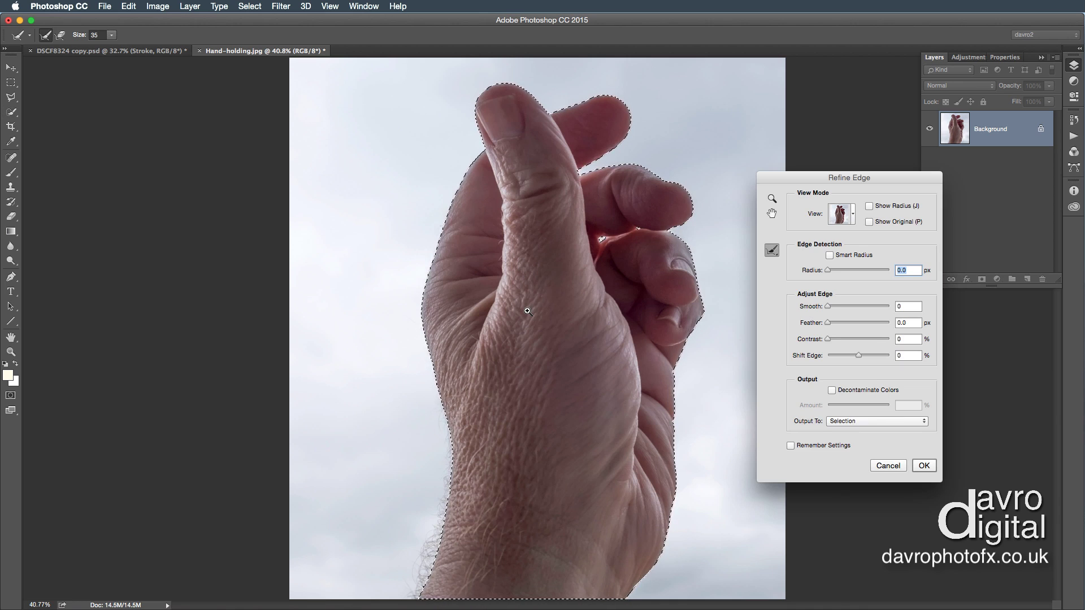
pyautogui.click(528, 311)
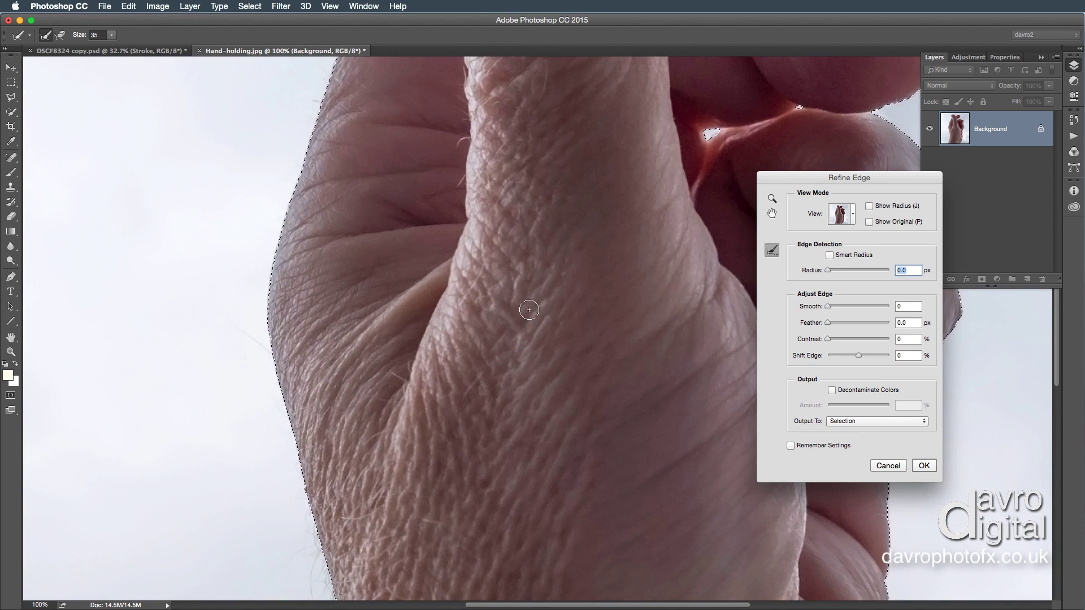
pyautogui.moveTo(570, 262)
pyautogui.mouseDown()
pyautogui.moveTo(520, 343)
pyautogui.moveTo(460, 399)
pyautogui.moveTo(441, 485)
pyautogui.moveTo(424, 494)
pyautogui.moveTo(443, 484)
pyautogui.moveTo(418, 477)
pyautogui.mouseUp()
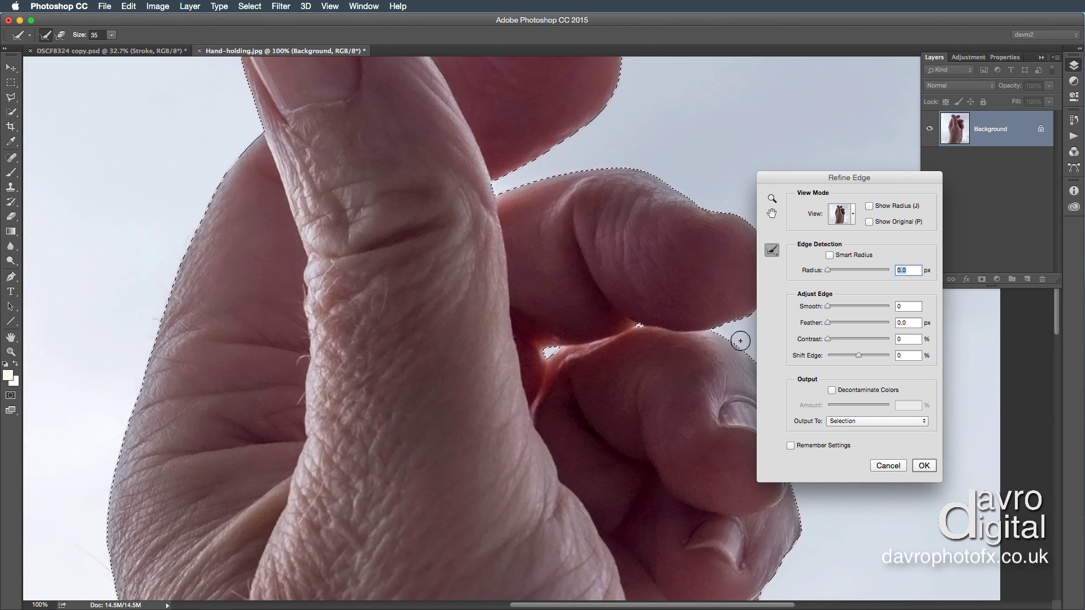
pyautogui.click(840, 216)
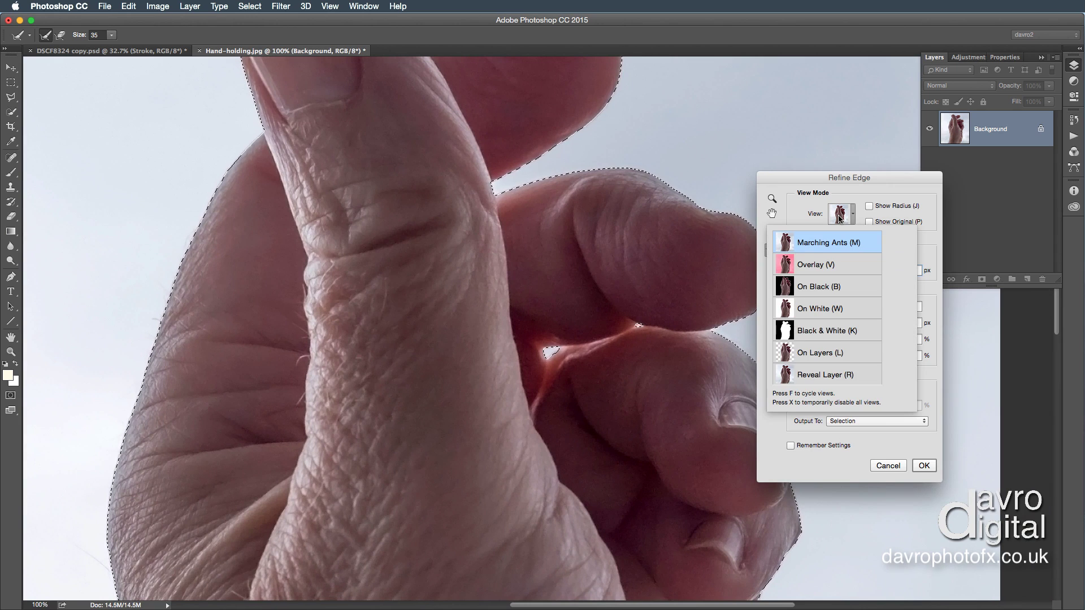
# Preview the hand On Layers, enable Smart Radius and increase the edge Radius
pyautogui.click(817, 329)
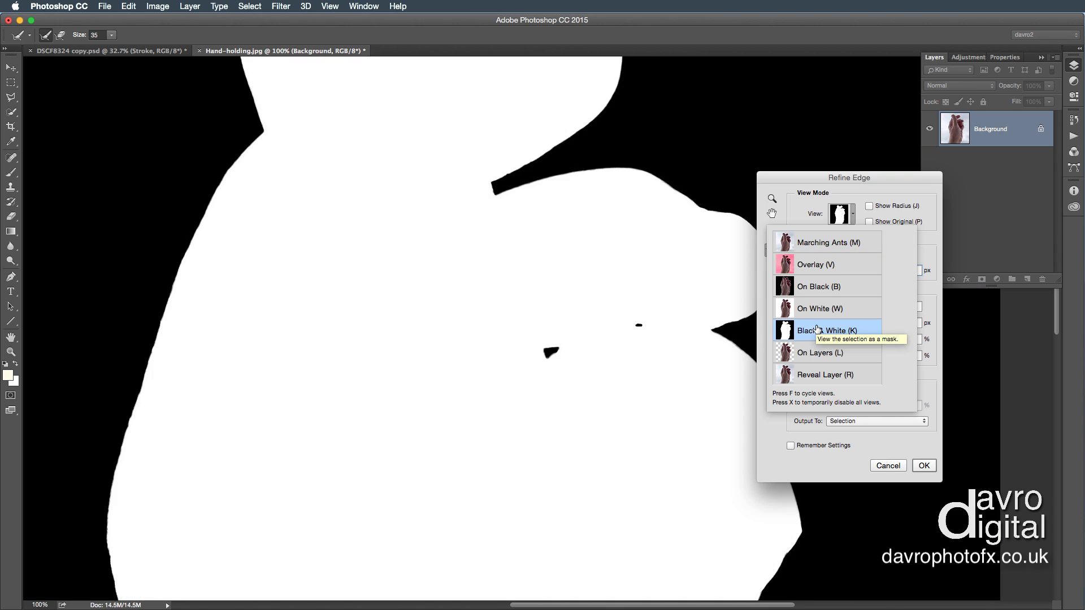
pyautogui.click(609, 276)
pyautogui.moveTo(609, 276); pyautogui.dragTo(572, 261)
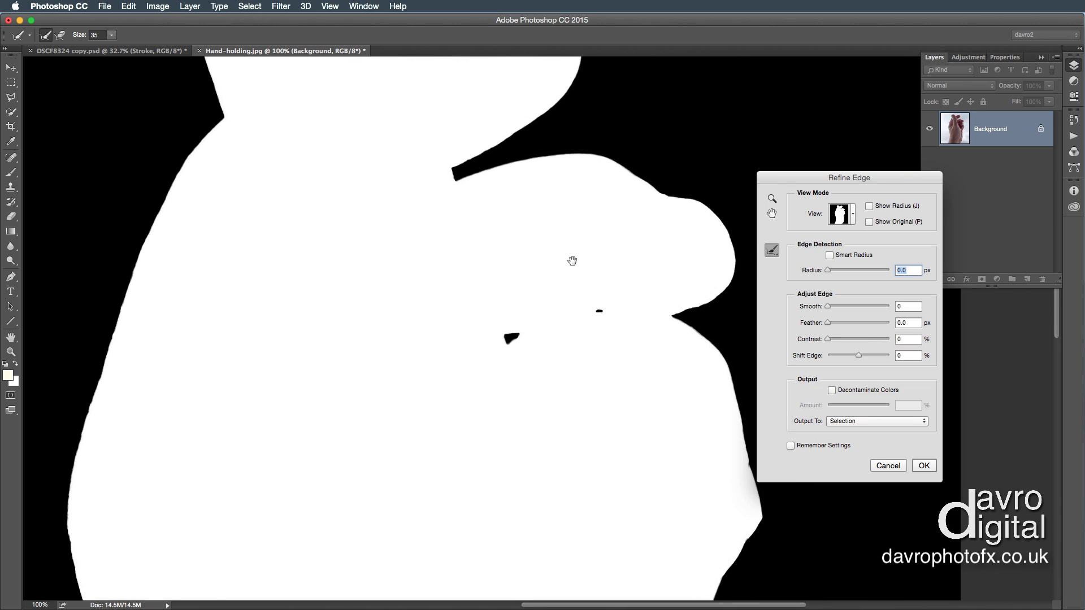
pyautogui.click(842, 215)
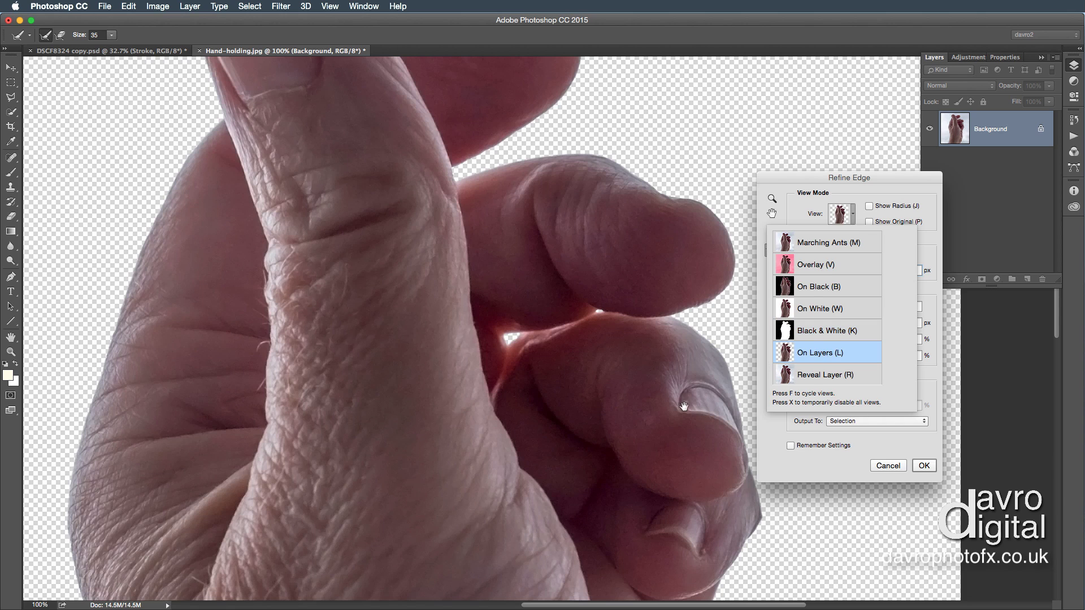
pyautogui.moveTo(693, 402); pyautogui.dragTo(630, 249)
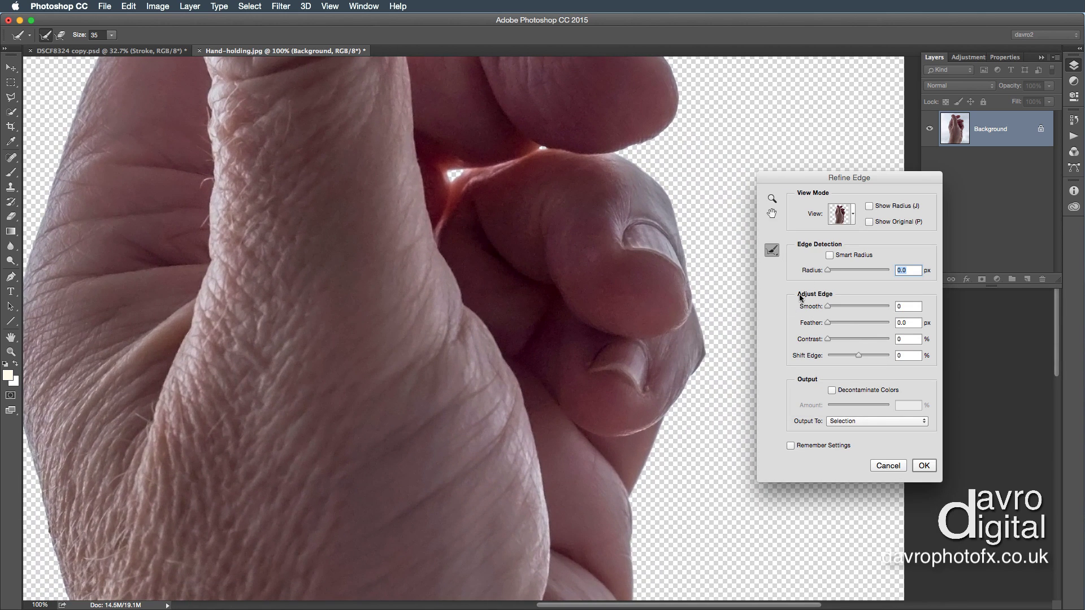
pyautogui.click(830, 257)
pyautogui.moveTo(830, 272); pyautogui.dragTo(852, 276)
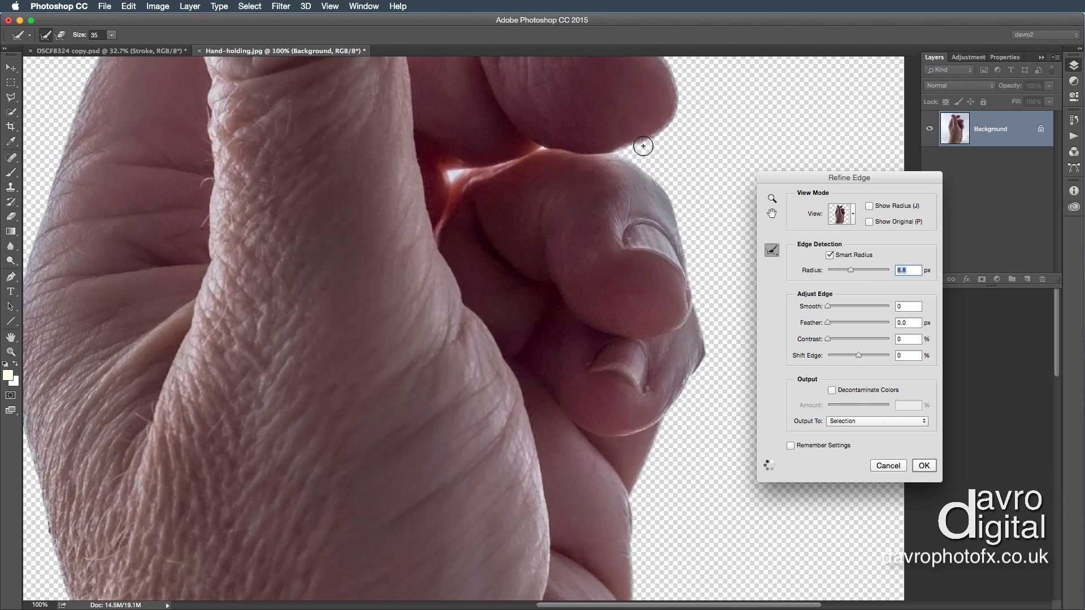
# Lower the Refine Edge radius to about 1.0 px and refine the finger outline
pyautogui.moveTo(852, 271); pyautogui.dragTo(841, 270)
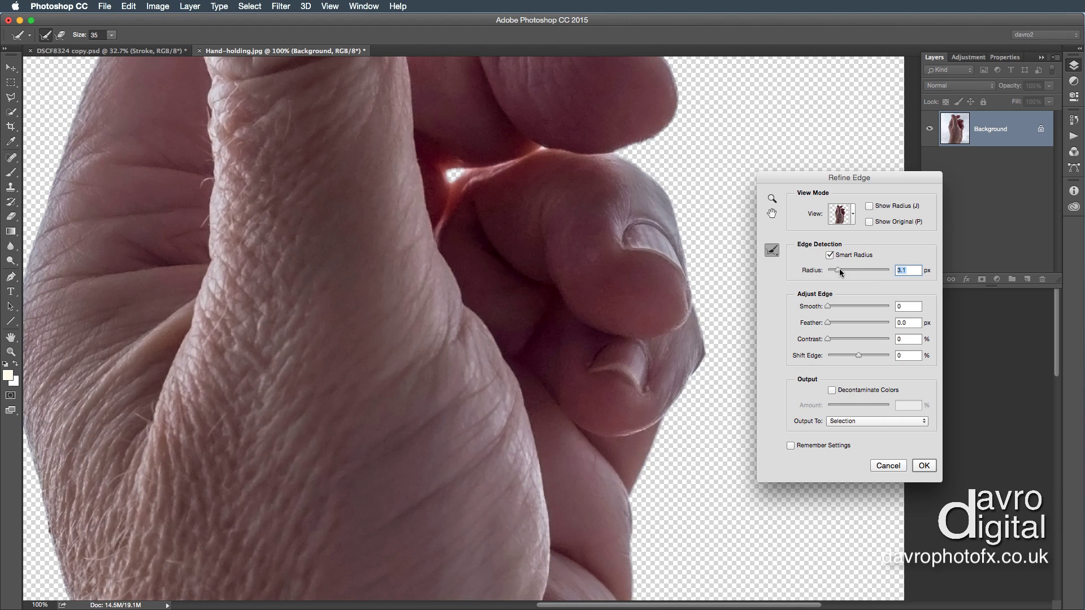
pyautogui.press('Down')
pyautogui.moveTo(833, 273); pyautogui.dragTo(831, 273)
pyautogui.moveTo(704, 349); pyautogui.dragTo(707, 369)
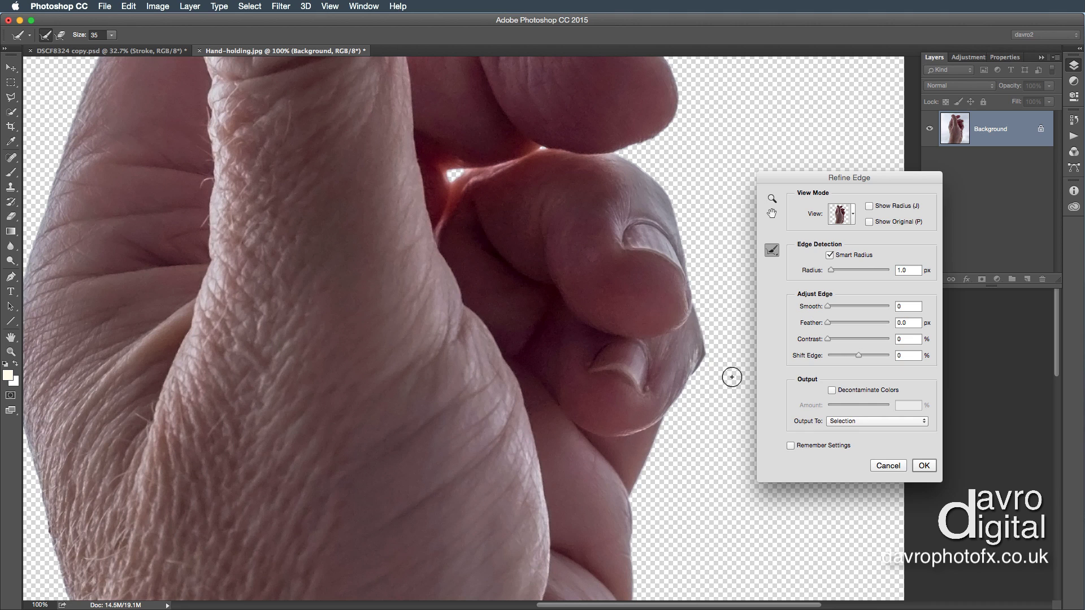
# Scroll around the preview to inspect the hand's cut-out edges
pyautogui.scroll(-10, 732, 377)
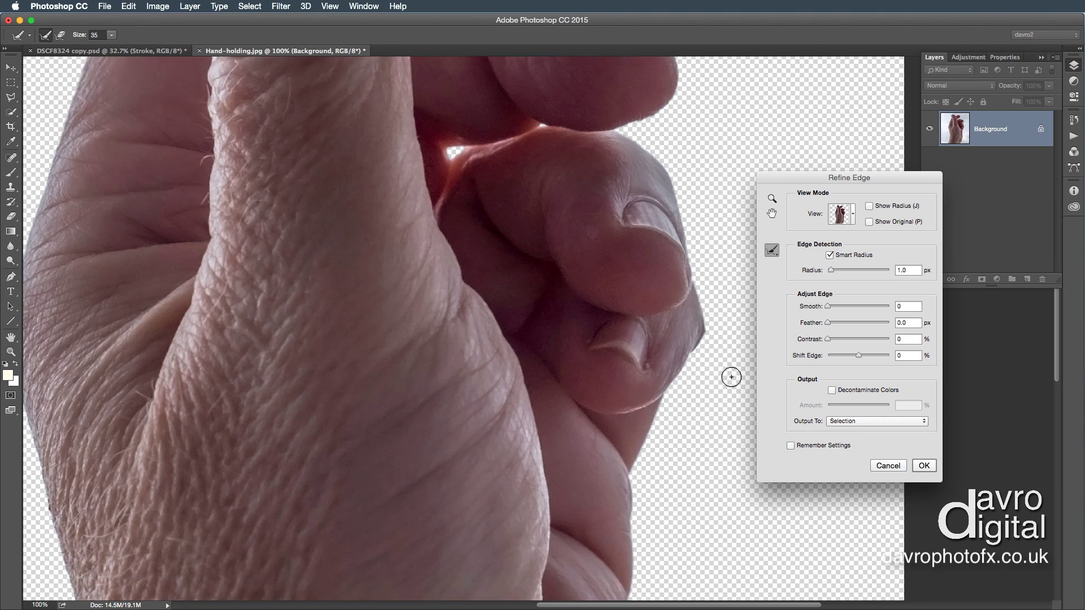
pyautogui.scroll(-10, 731, 377)
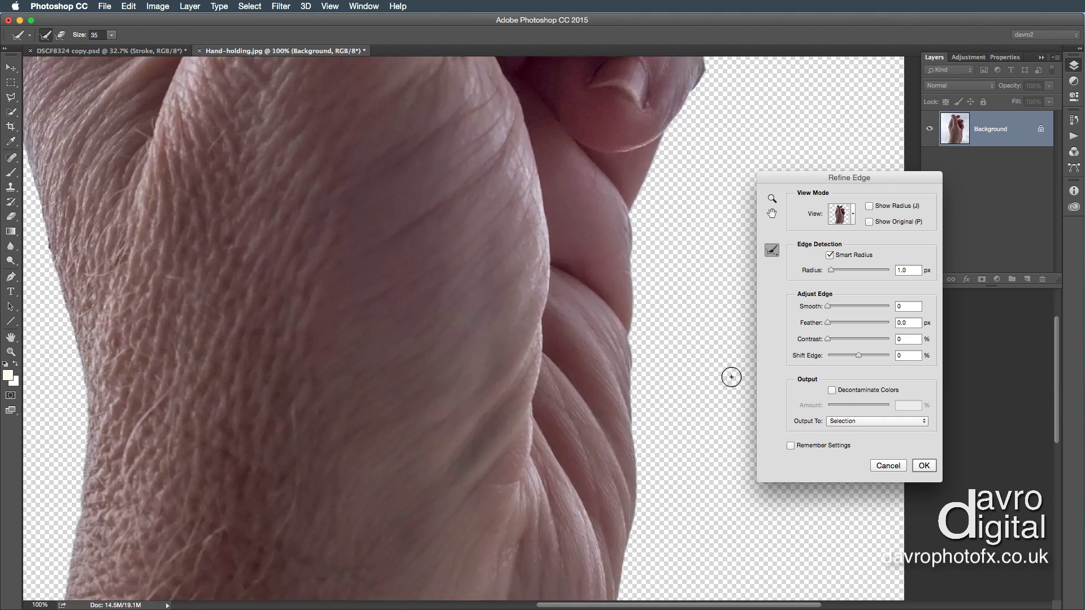
pyautogui.hscroll(-2, 732, 377)
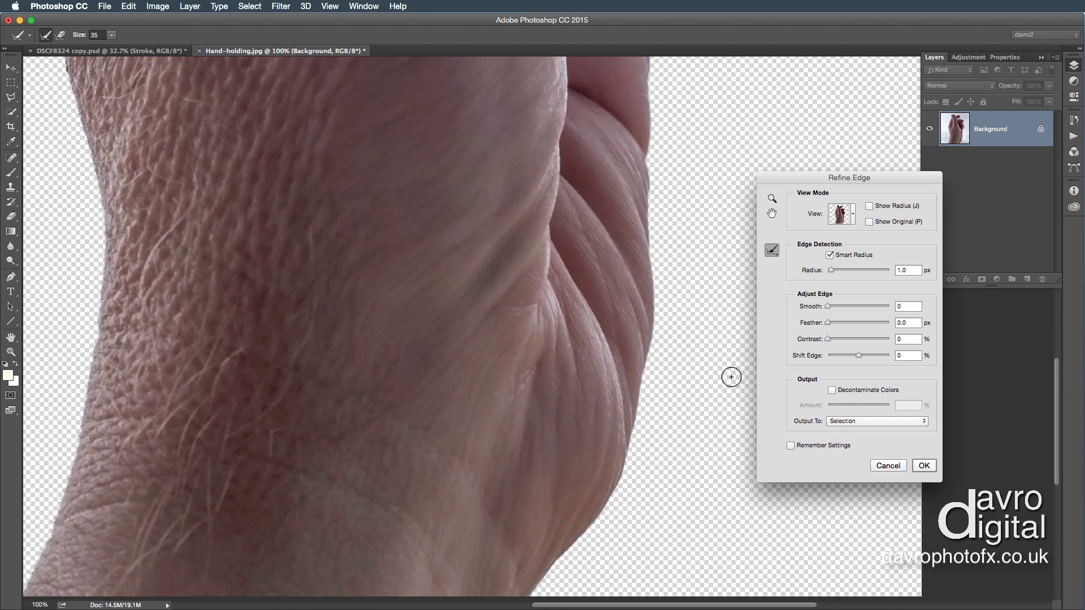
pyautogui.scroll(-3, 732, 377)
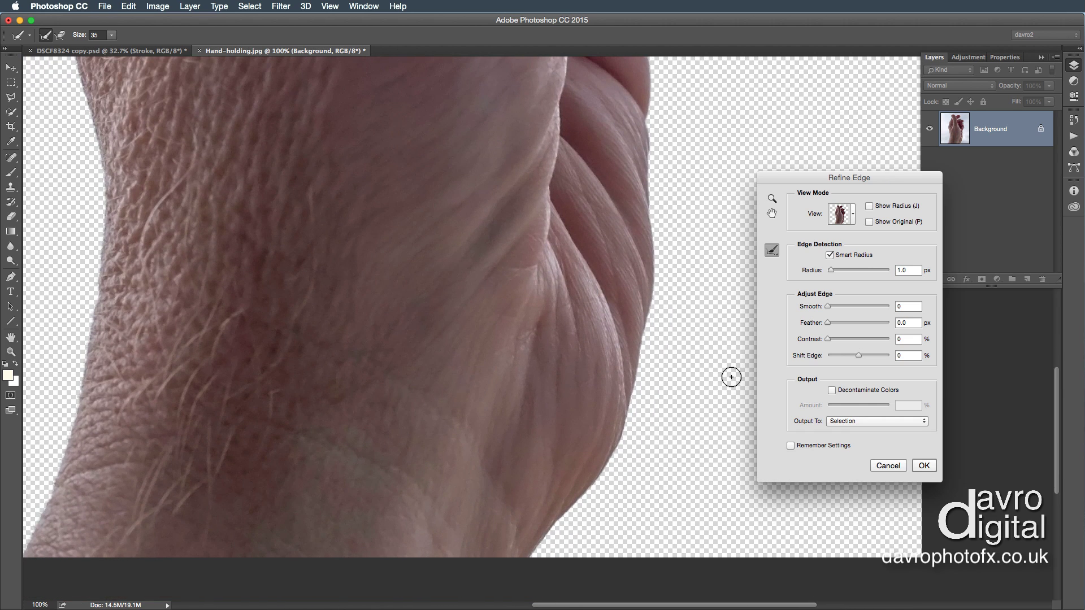
pyautogui.hscroll(-10, 731, 377)
pyautogui.scroll(5, 731, 377)
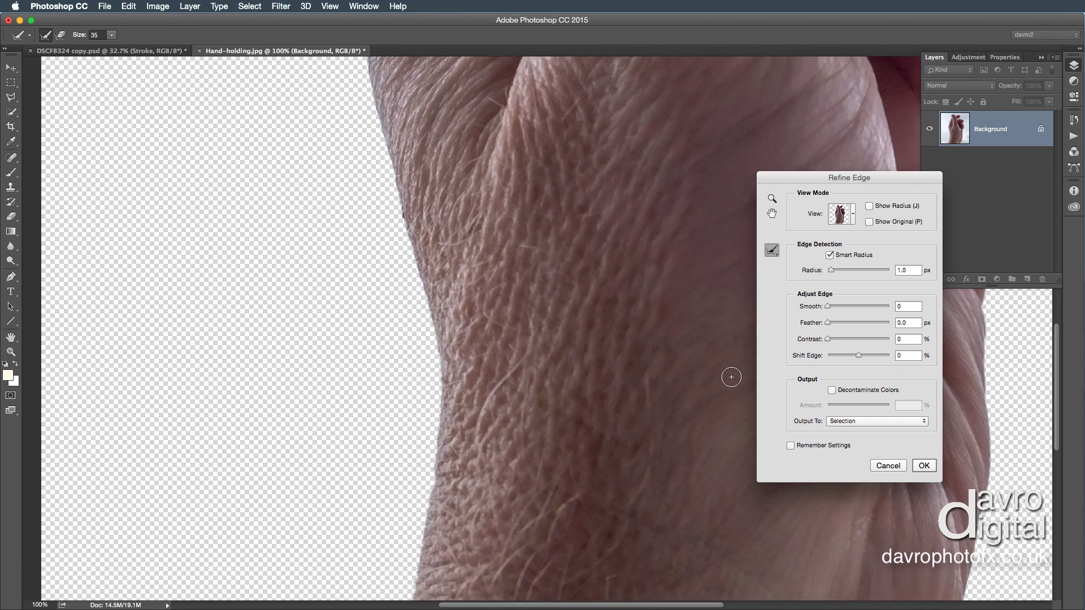
pyautogui.scroll(10, 731, 377)
pyautogui.hscroll(3, 732, 377)
pyautogui.scroll(10, 729, 377)
pyautogui.hscroll(2, 730, 377)
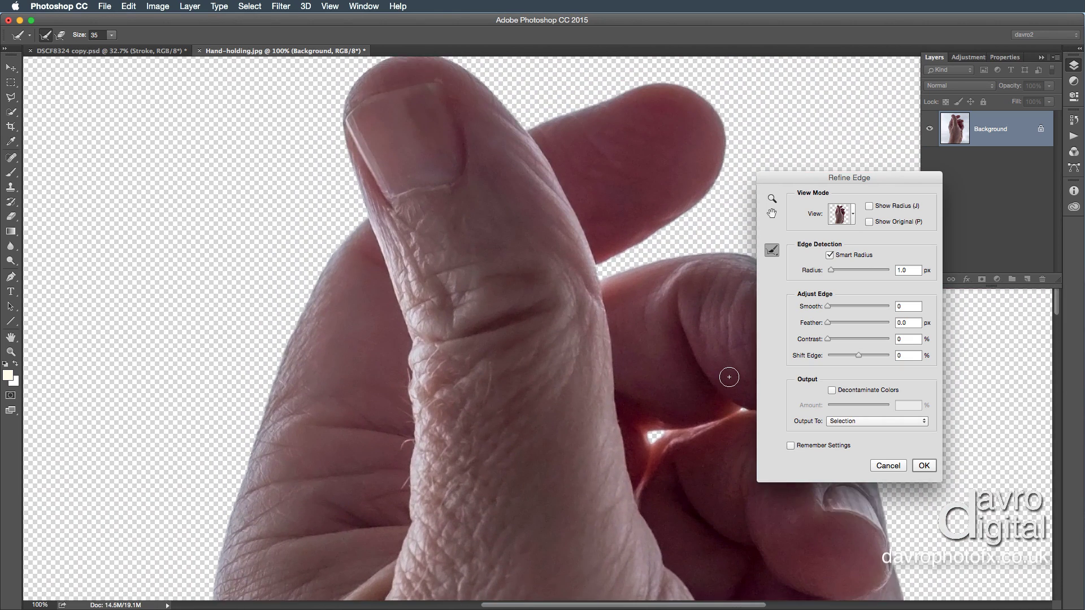
pyautogui.scroll(2, 730, 377)
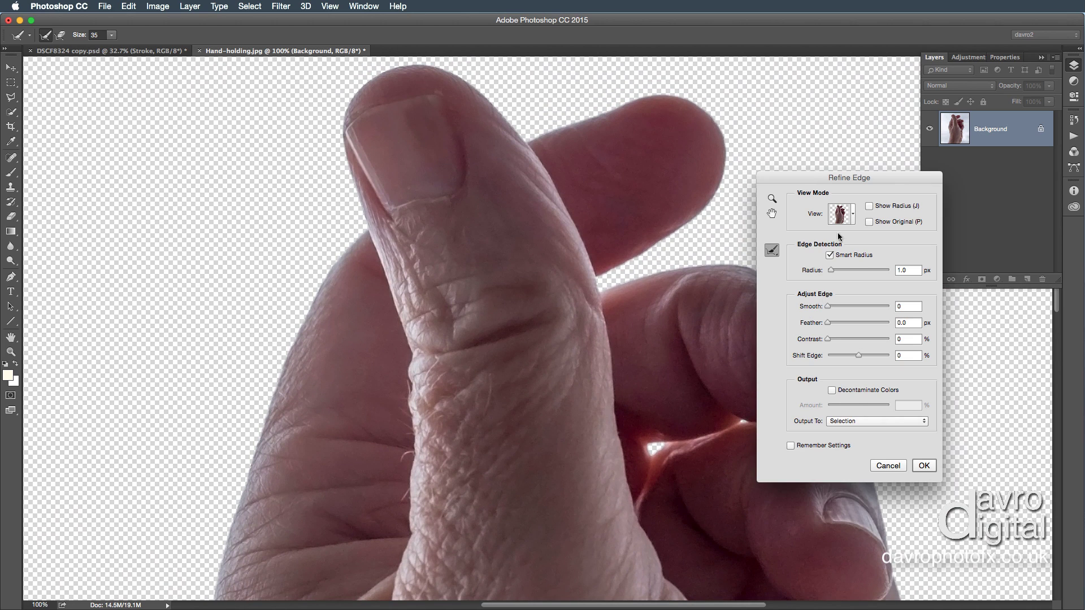
# Preview in Black & White and set Smooth to 11
pyautogui.click(842, 214)
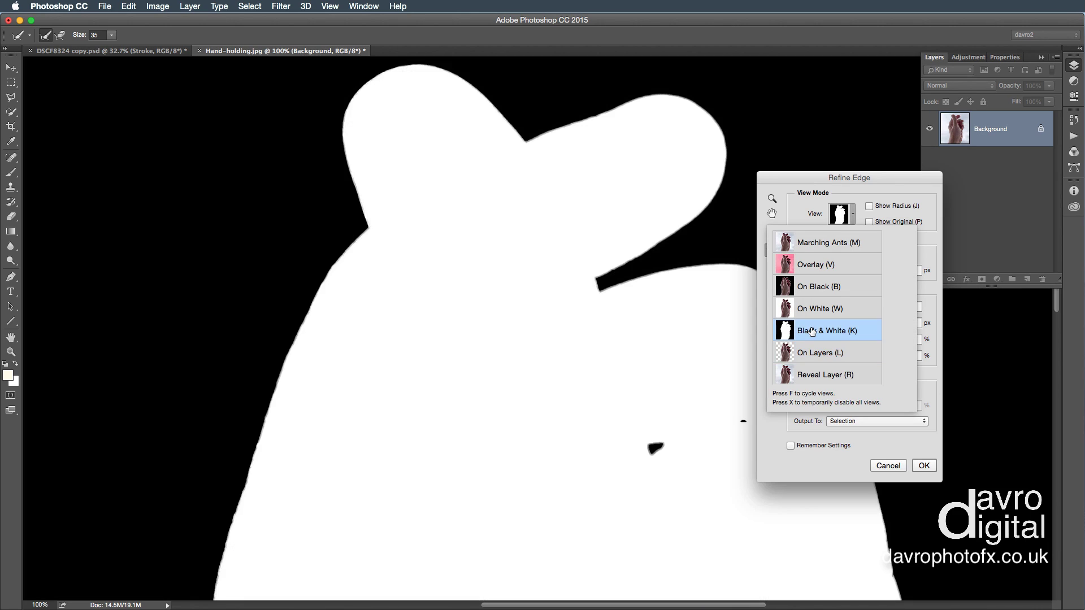
pyautogui.click(812, 338)
pyautogui.moveTo(827, 308); pyautogui.dragTo(841, 311)
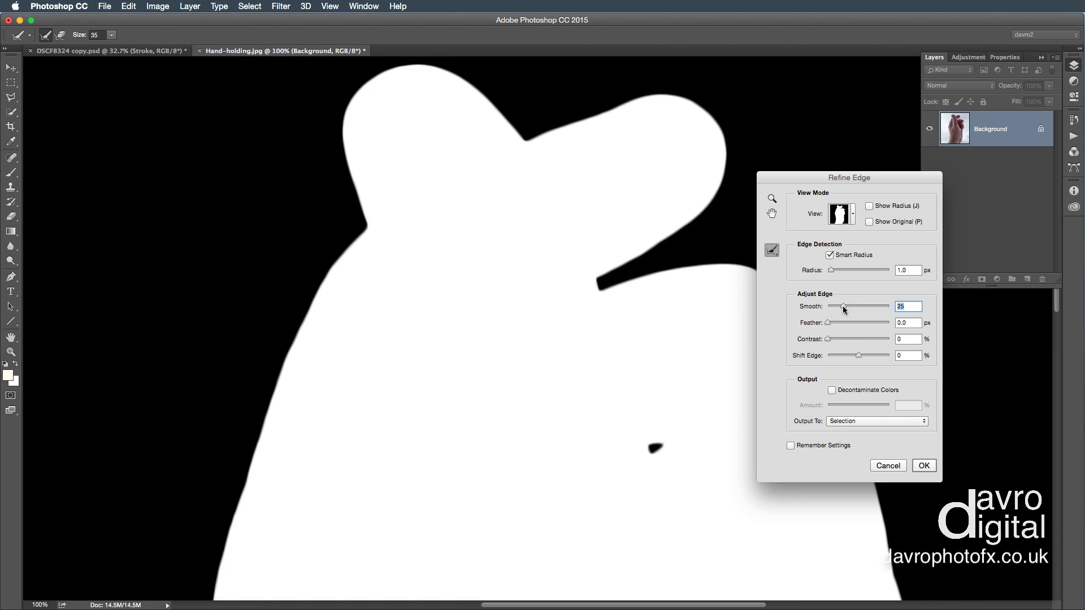
pyautogui.moveTo(843, 307); pyautogui.dragTo(833, 306)
# Set Shift Edge to a slight inward contraction of about -16%
pyautogui.click(841, 219)
pyautogui.click(834, 237)
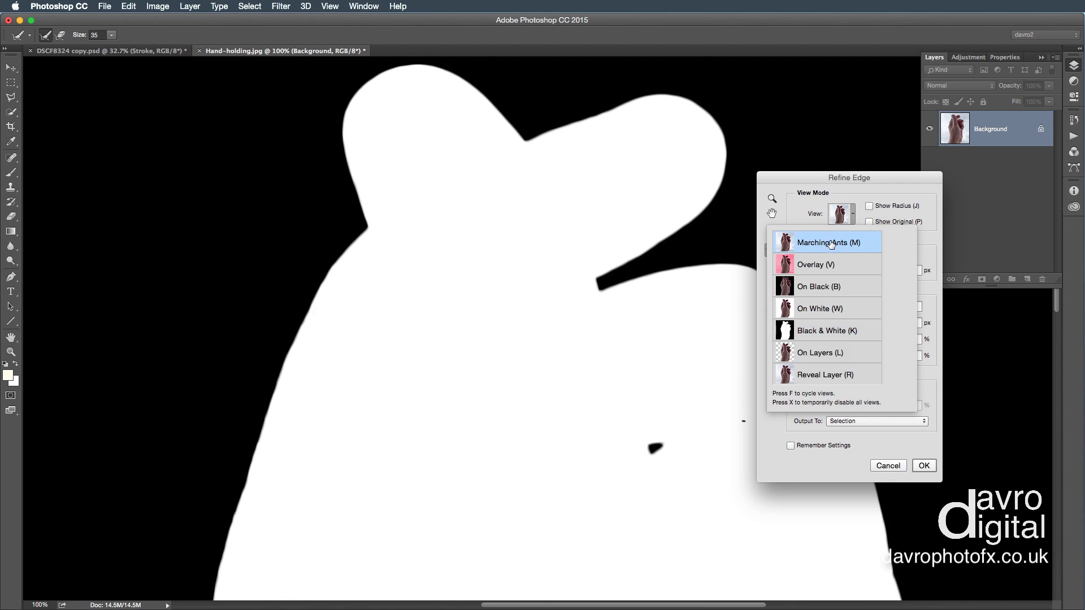
pyautogui.click(937, 380)
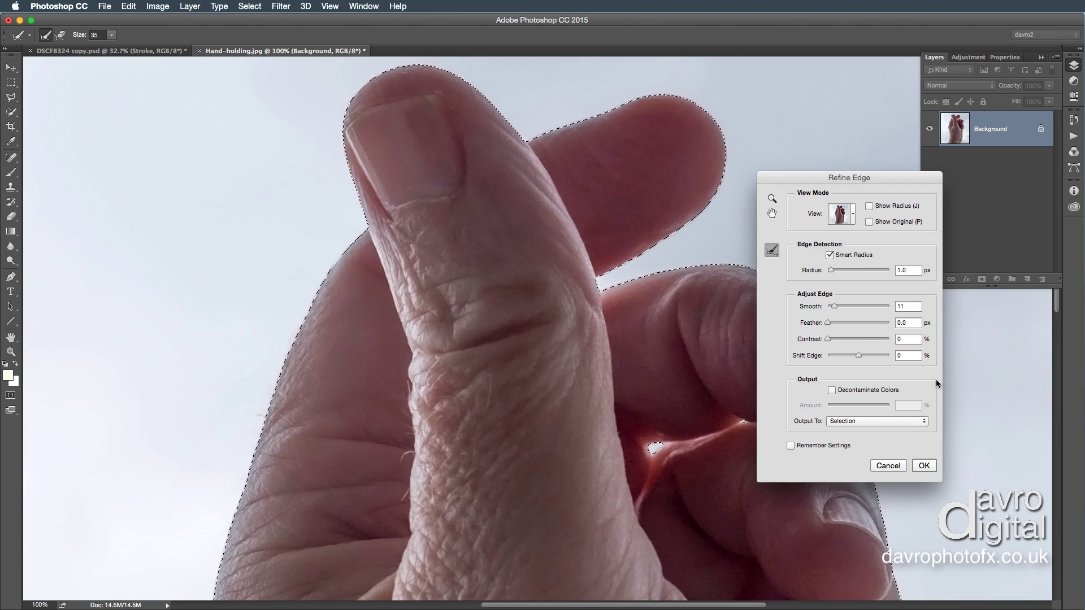
pyautogui.click(859, 353)
pyautogui.moveTo(890, 354); pyautogui.dragTo(893, 354)
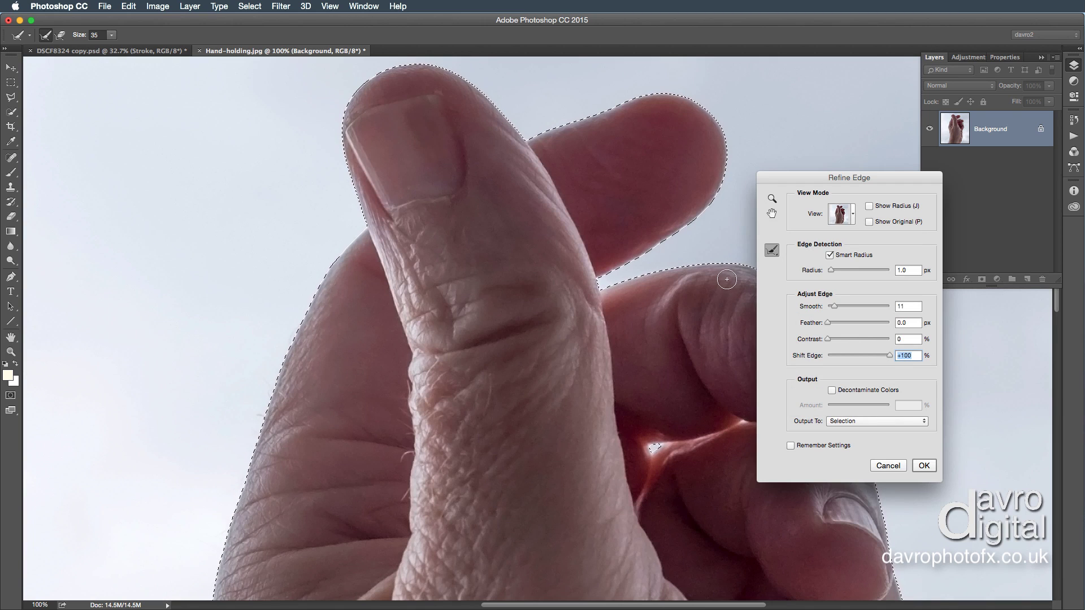
pyautogui.moveTo(843, 357); pyautogui.dragTo(824, 362)
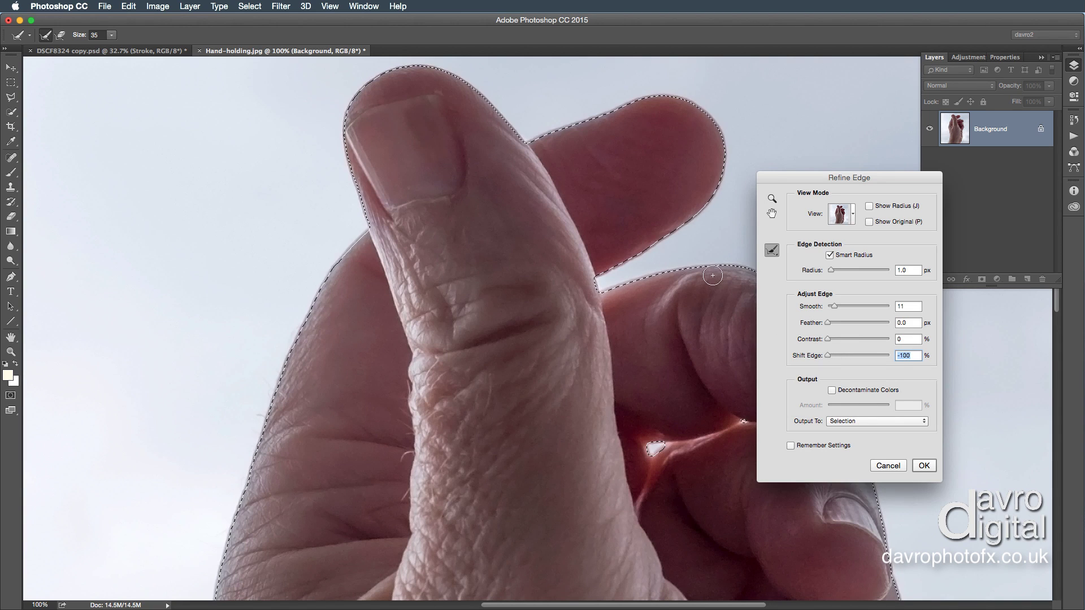
pyautogui.moveTo(831, 357); pyautogui.dragTo(854, 359)
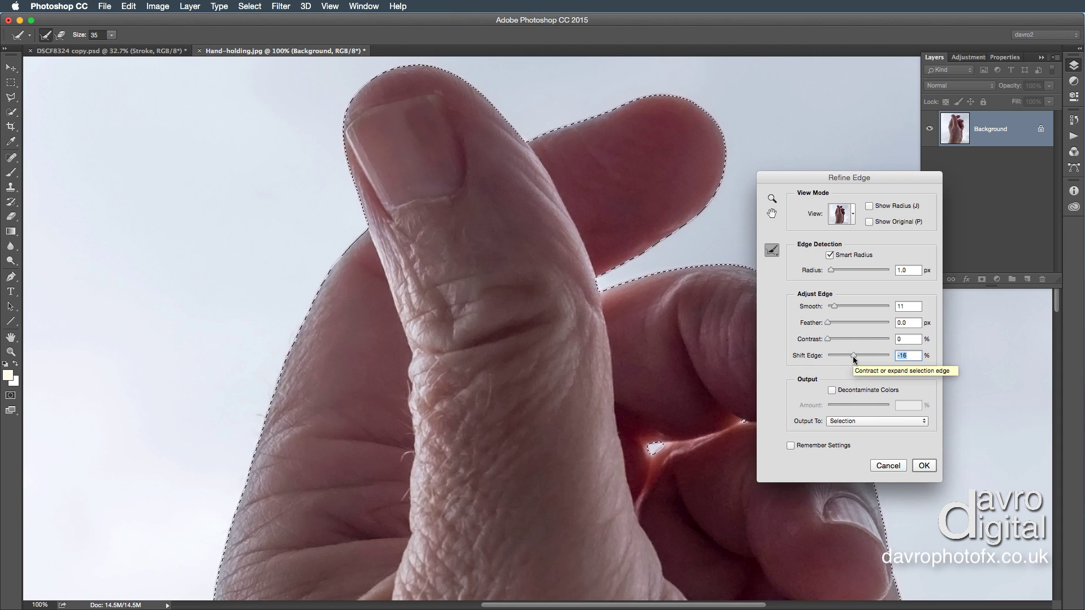
# Enable Decontaminate Colors at 50% and output to New Layer with Layer Mask
pyautogui.click(833, 391)
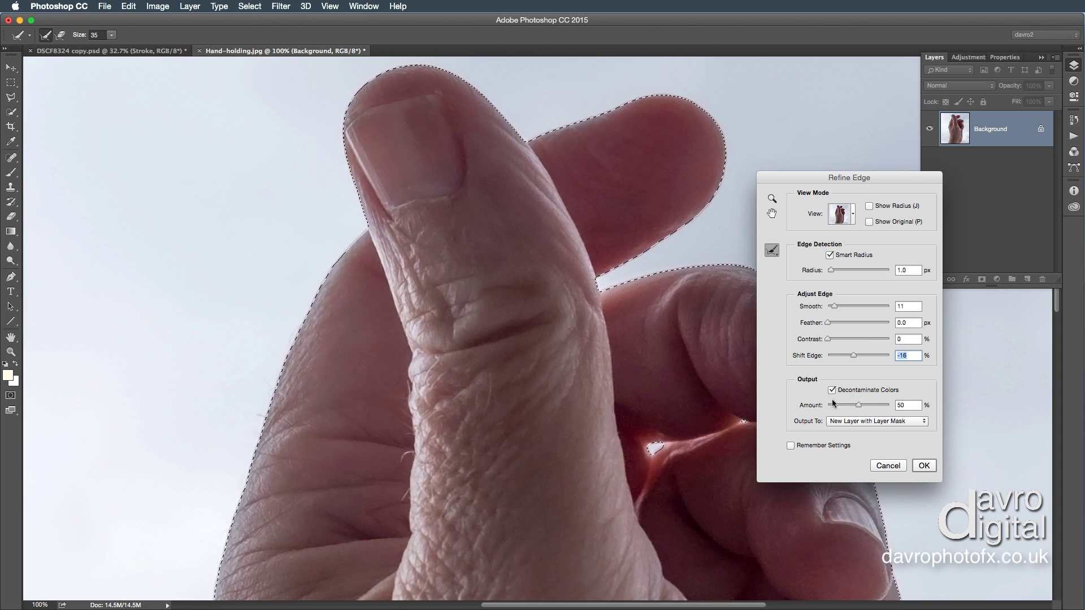
pyautogui.click(839, 421)
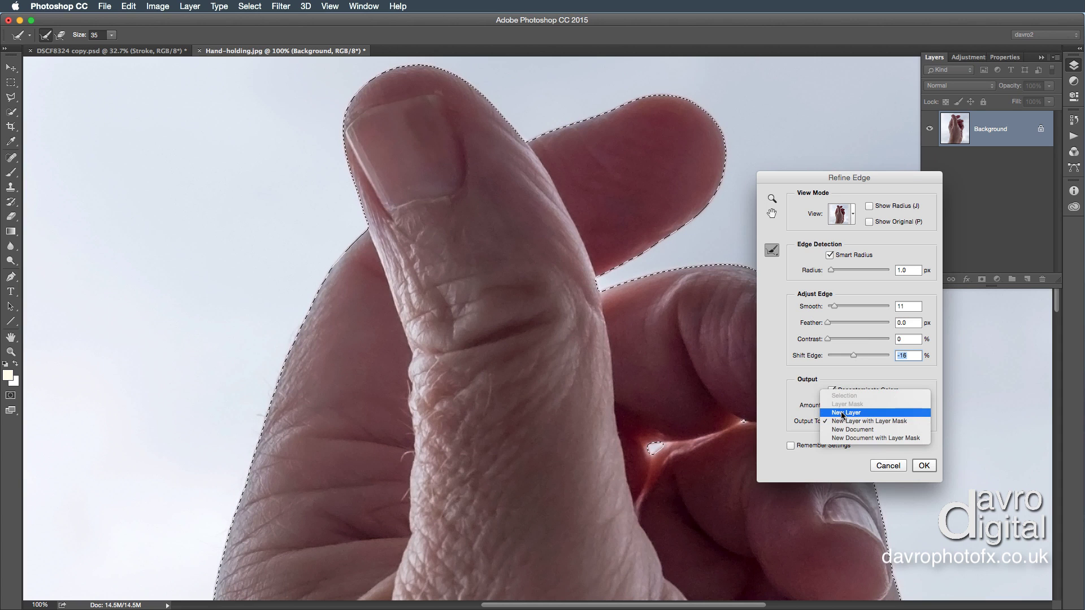
pyautogui.click(843, 413)
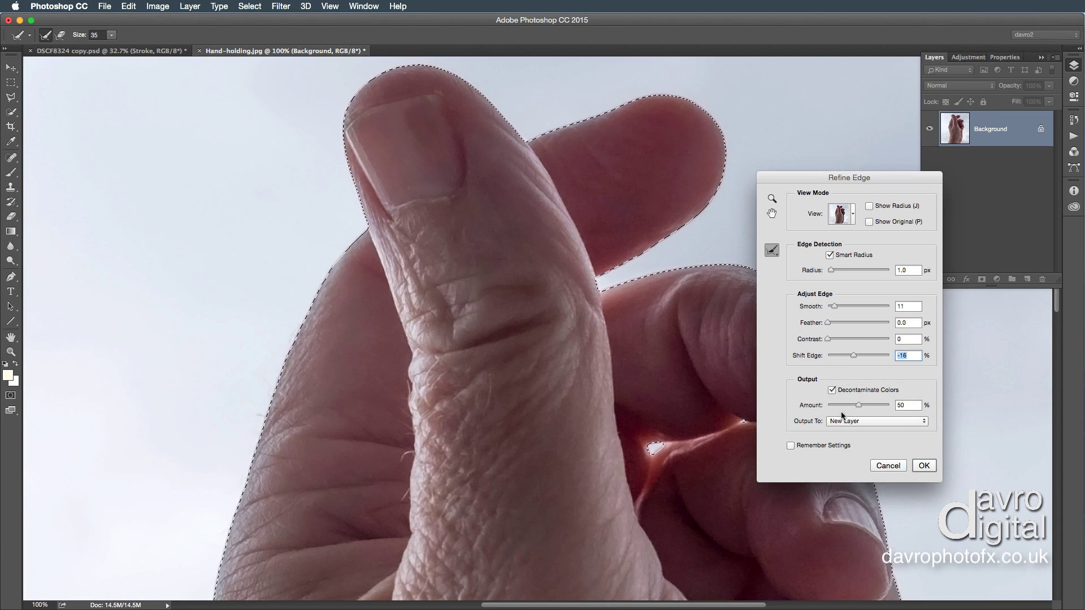
# Apply Refine Edge to create the cut-out Background copy layer and fit it on screen
pyautogui.click(924, 465)
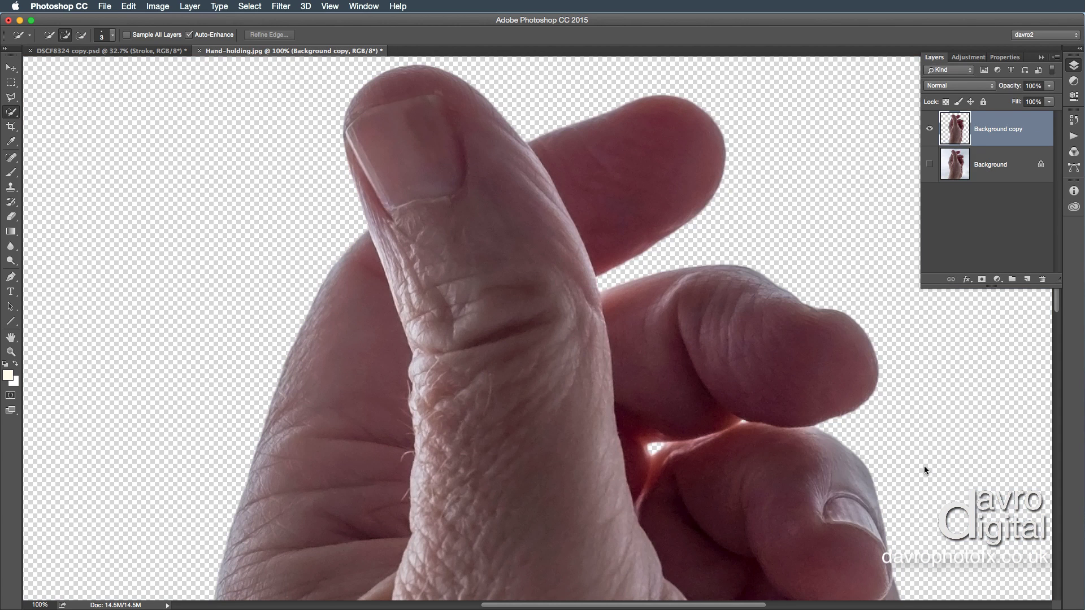
pyautogui.scroll(-10, 924, 466)
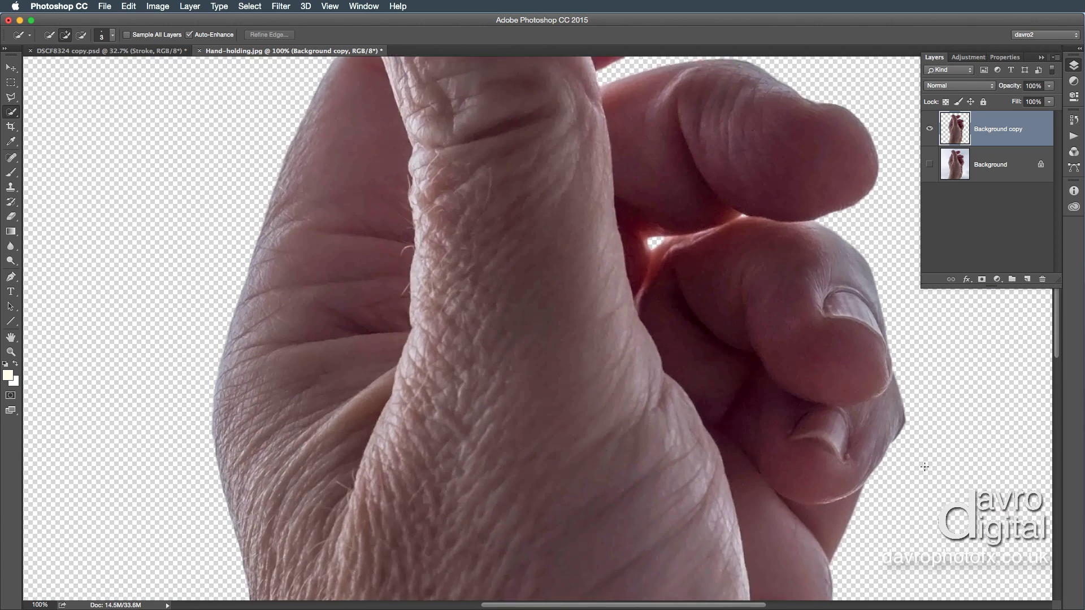
pyautogui.scroll(-3, 924, 467)
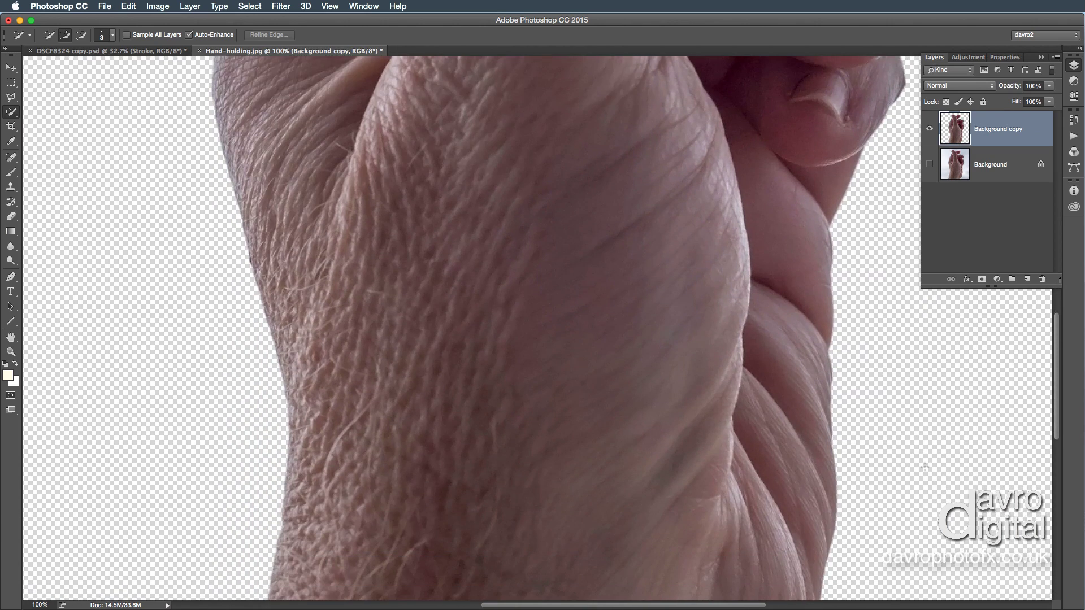
pyautogui.scroll(5, 924, 467)
pyautogui.scroll(2, 924, 467)
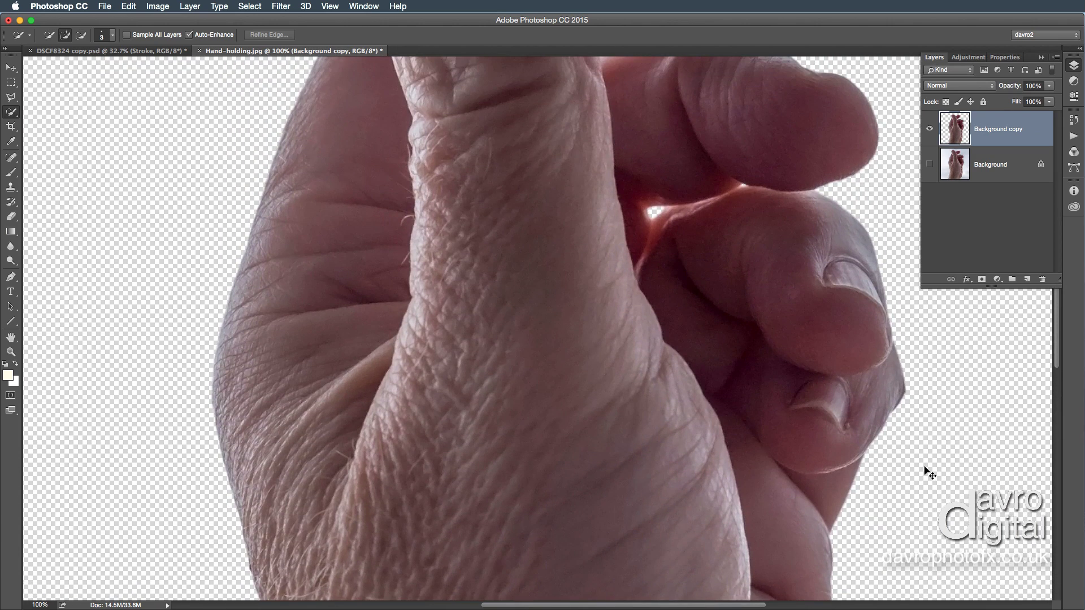
pyautogui.press('super+0')
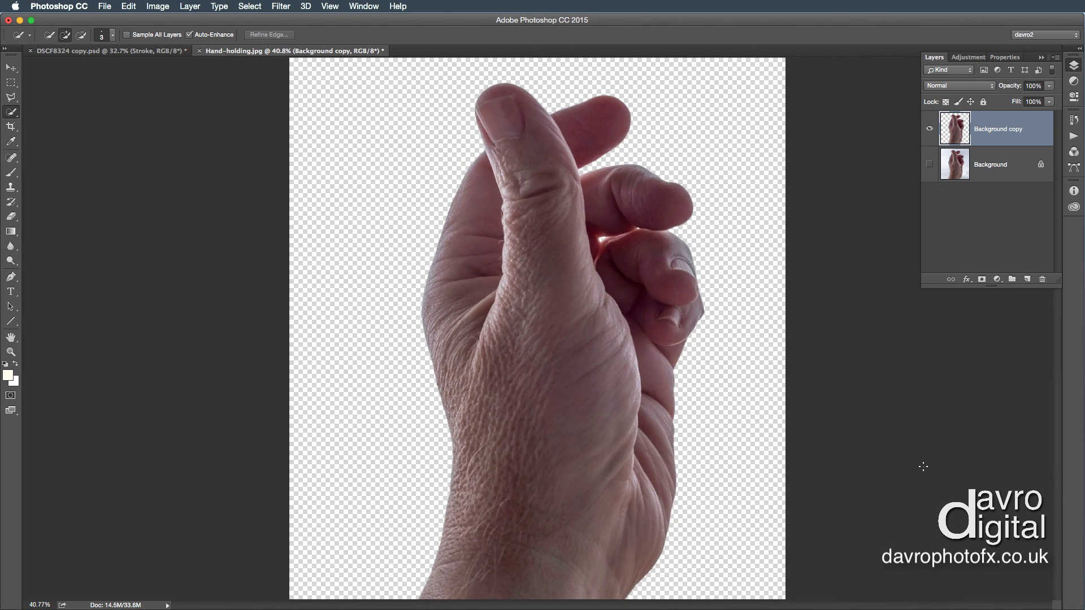
pyautogui.press('v')
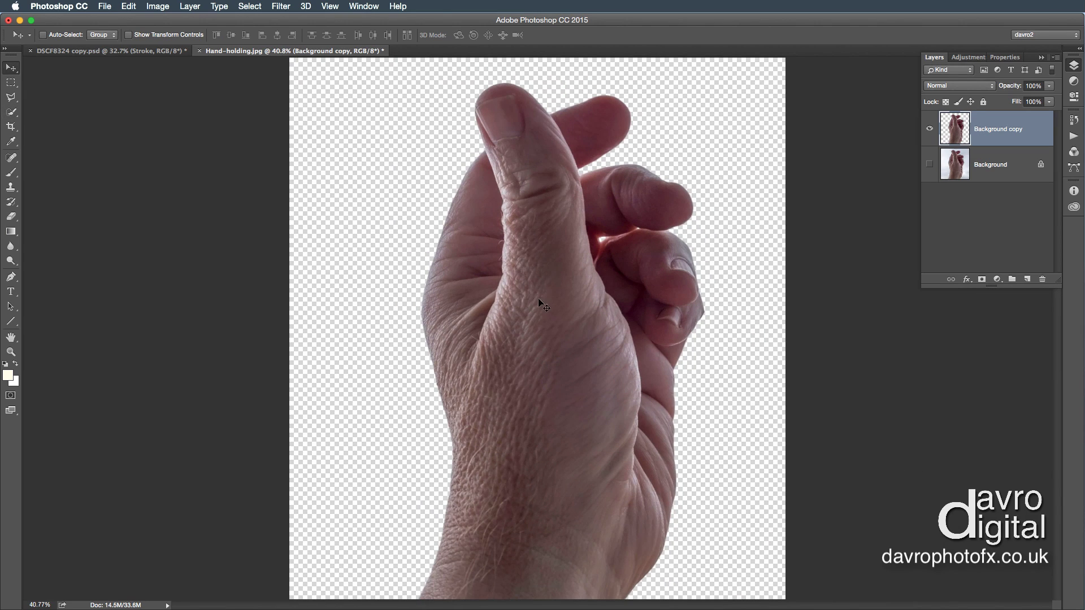
# Drop the hand into the harbour document at the old photo's lower-left corner, loading the photo's outline
pyautogui.moveTo(553, 334); pyautogui.dragTo(172, 52)
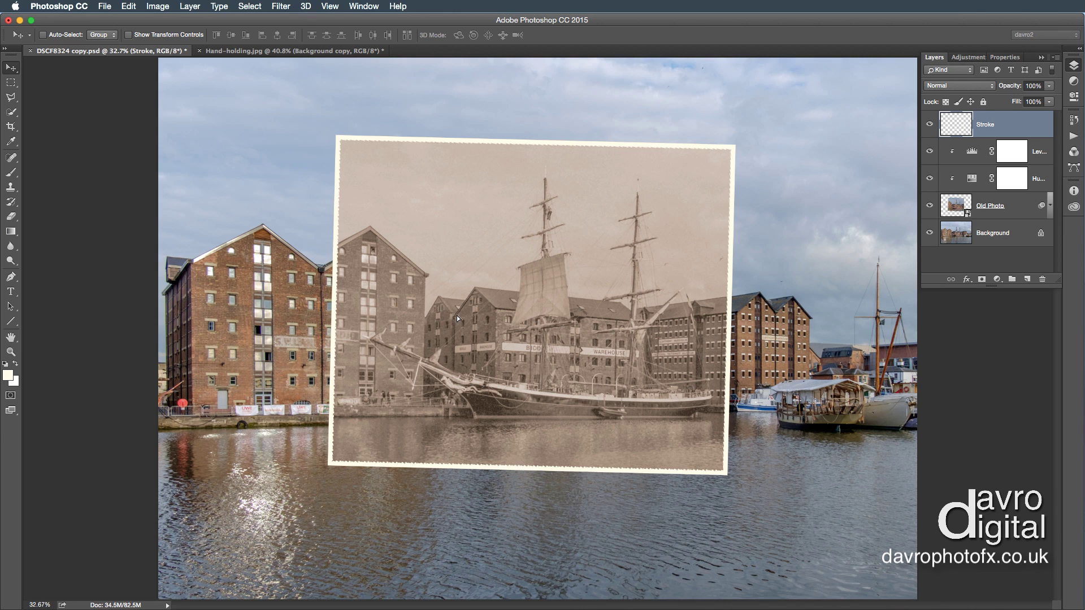
pyautogui.moveTo(457, 315)
pyautogui.mouseDown()
pyautogui.moveTo(382, 472)
pyautogui.moveTo(371, 534)
pyautogui.moveTo(383, 551)
pyautogui.mouseUp()
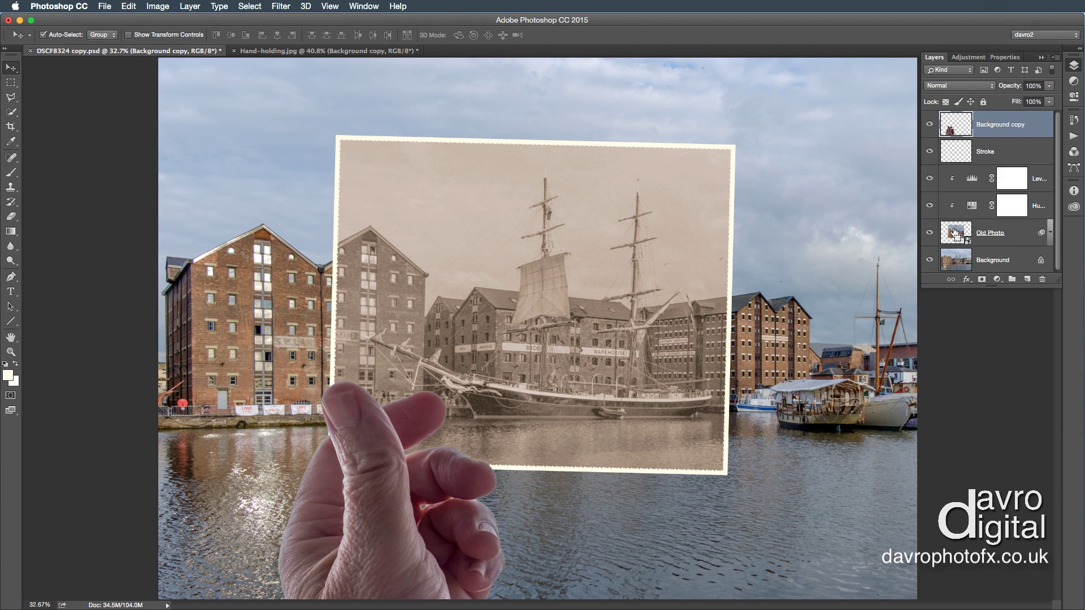
pyautogui.keyDown('super'); pyautogui.click(956, 234); pyautogui.keyUp('super')
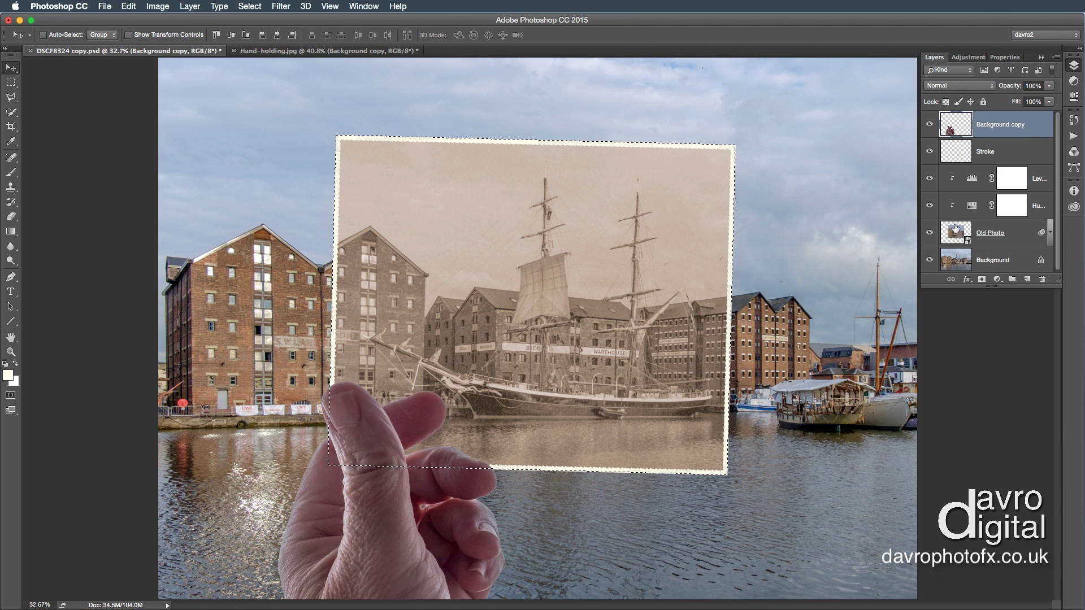
# Rename the hand layer to 'Hand' and mask it to the old photo's outline
pyautogui.doubleClick(991, 124)
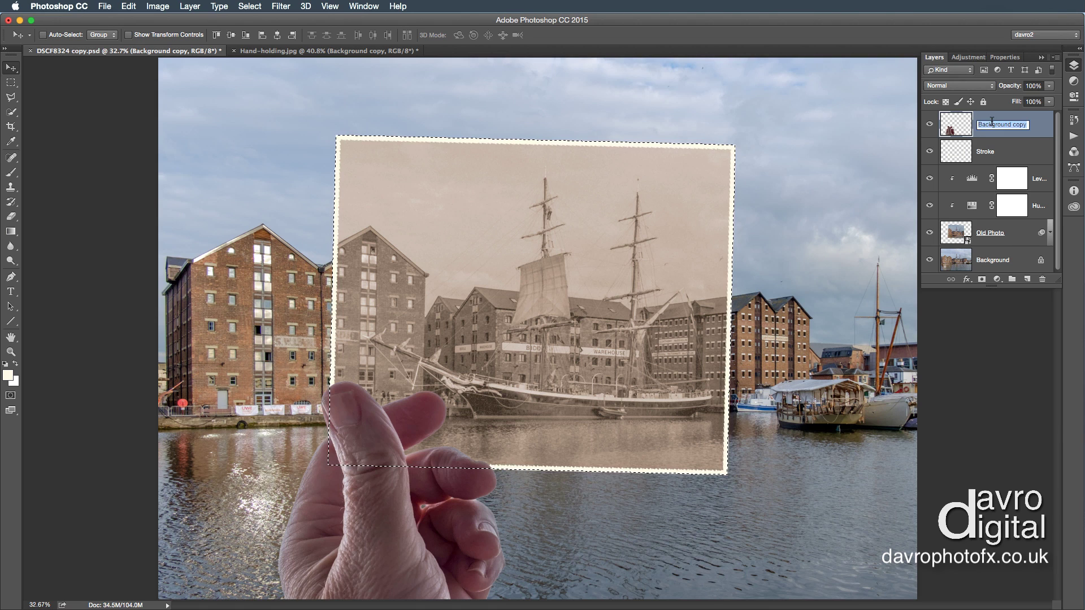
pyautogui.write('Hand')
pyautogui.press('Return')
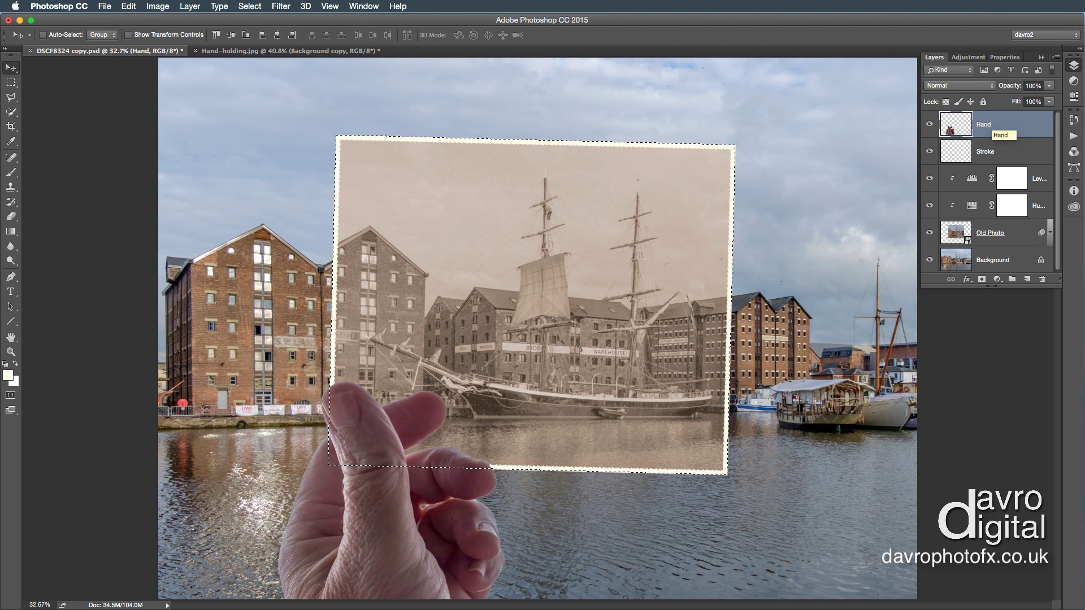
pyautogui.click(981, 279)
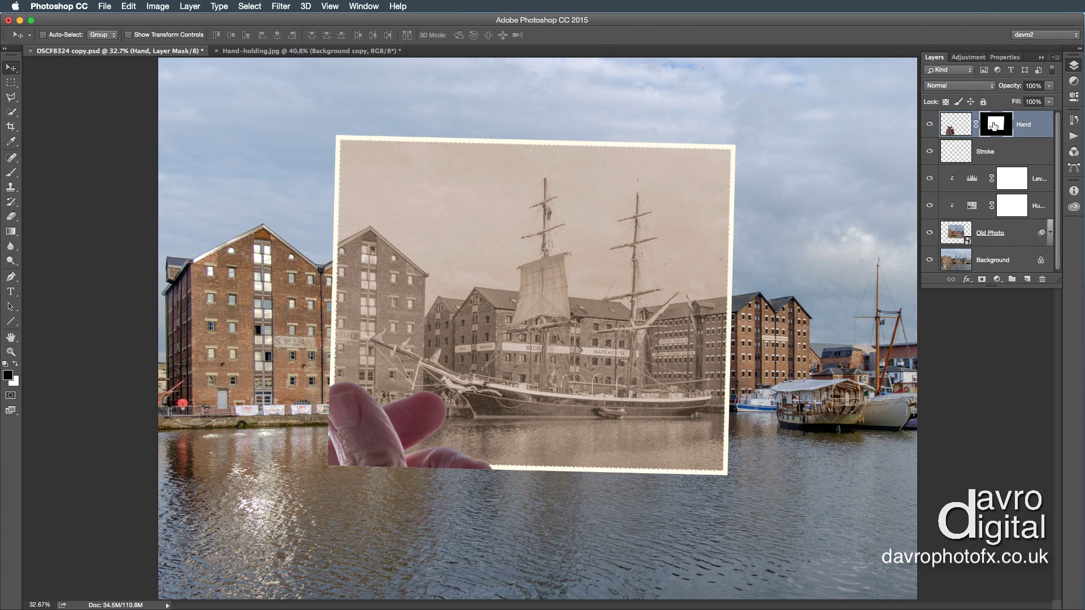
# Invert the Hand layer's mask so the hand sits behind the print, then zoom in on the photo's bottom
pyautogui.press('super')
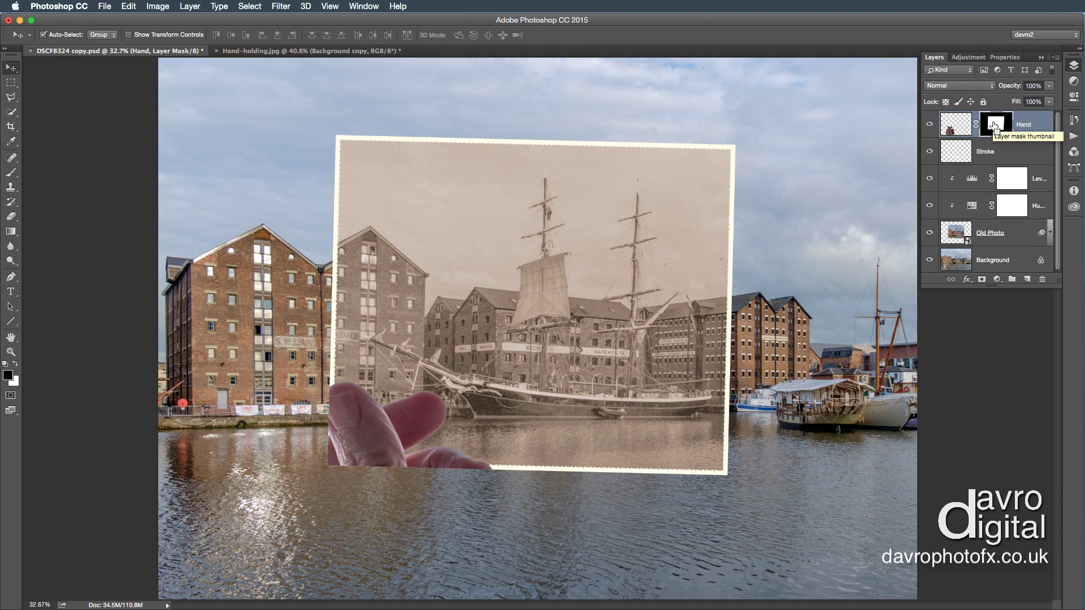
pyautogui.press('super+i')
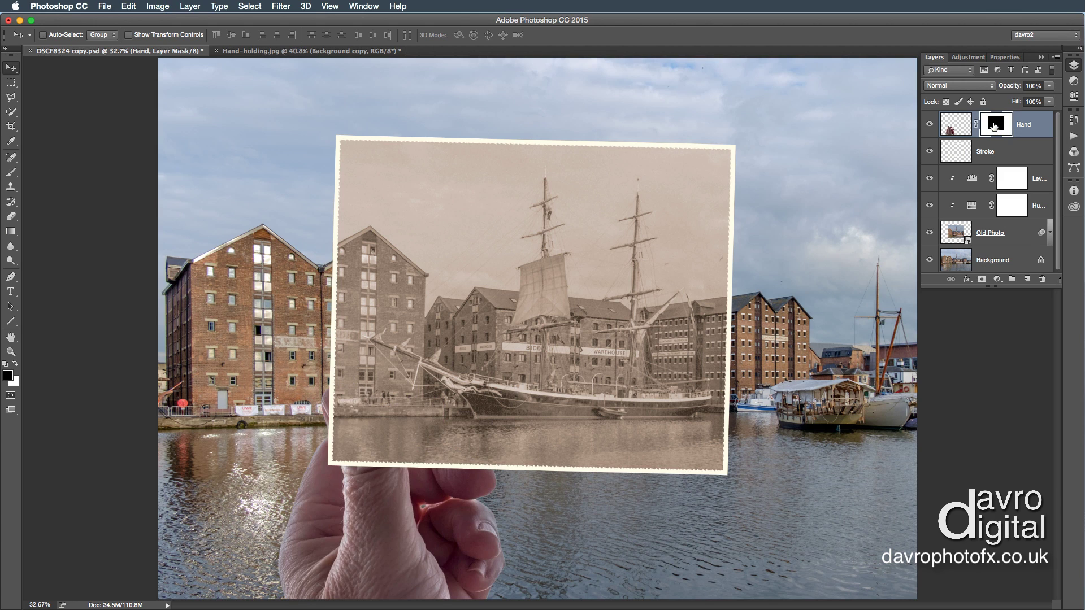
pyautogui.keyDown('super'); pyautogui.click(371, 450); pyautogui.keyUp('super')
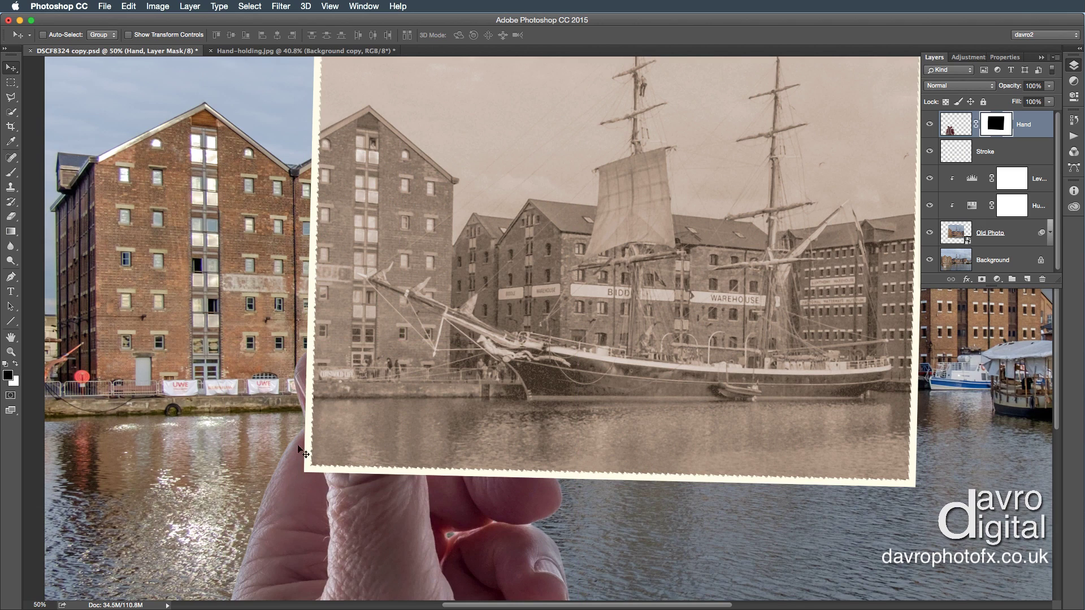
# Paint the thumb back in white on the Hand mask with a ~102 px, 50% hardness brush
pyautogui.click(14, 173)
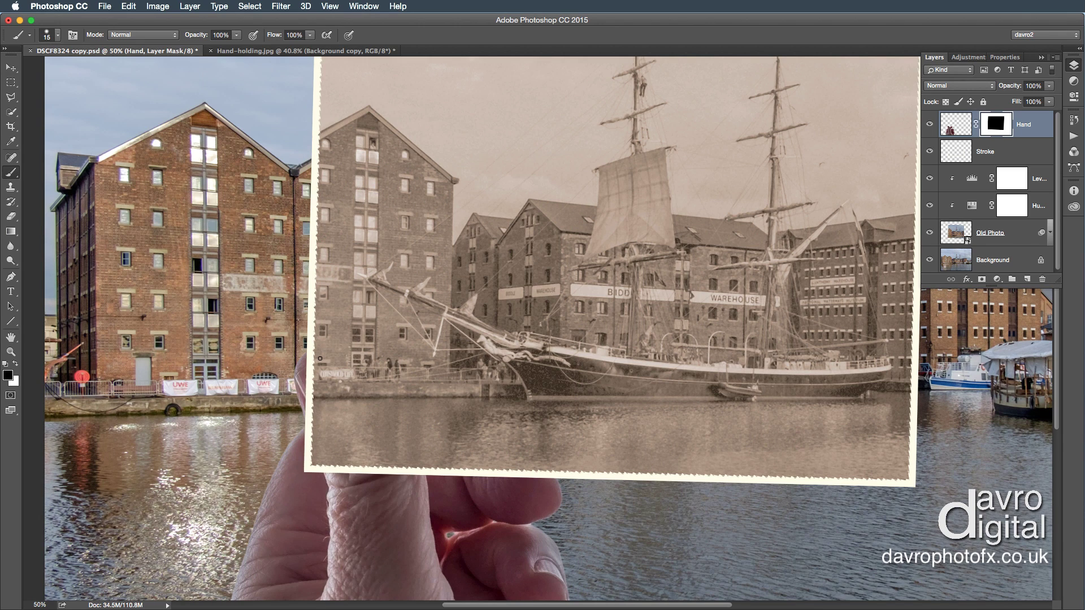
pyautogui.rightClick(460, 371)
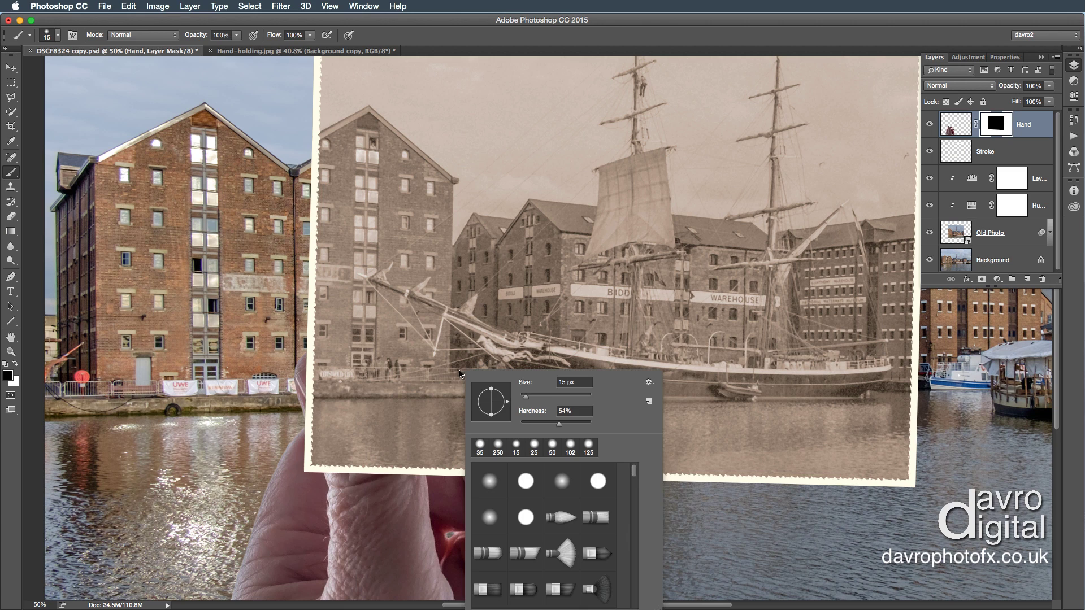
pyautogui.moveTo(529, 399); pyautogui.dragTo(557, 400)
pyautogui.moveTo(556, 424); pyautogui.dragTo(554, 425)
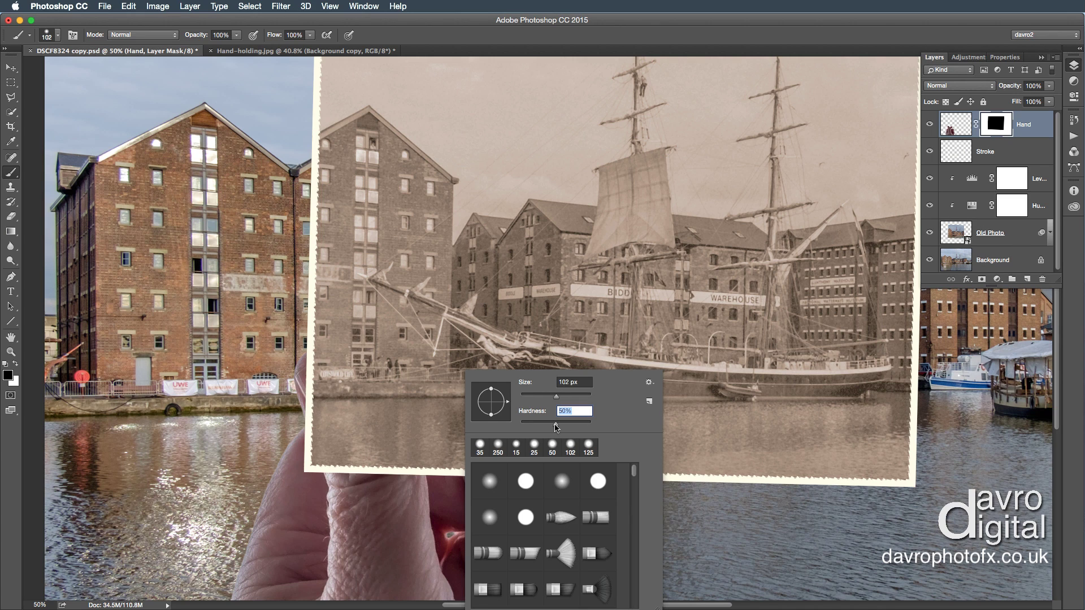
pyautogui.press('Return')
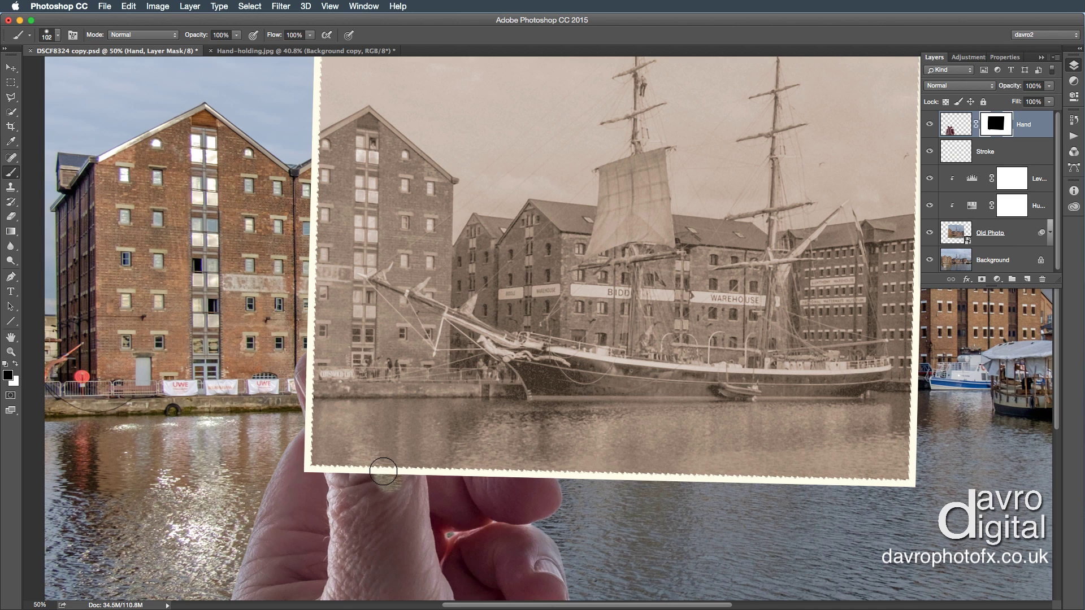
pyautogui.press('x')
pyautogui.moveTo(382, 469)
pyautogui.mouseDown()
pyautogui.moveTo(353, 473)
pyautogui.moveTo(335, 463)
pyautogui.moveTo(310, 360)
pyautogui.moveTo(330, 359)
pyautogui.moveTo(361, 412)
pyautogui.moveTo(351, 393)
pyautogui.moveTo(359, 439)
pyautogui.moveTo(343, 396)
pyautogui.moveTo(396, 481)
pyautogui.moveTo(403, 453)
pyautogui.mouseUp()
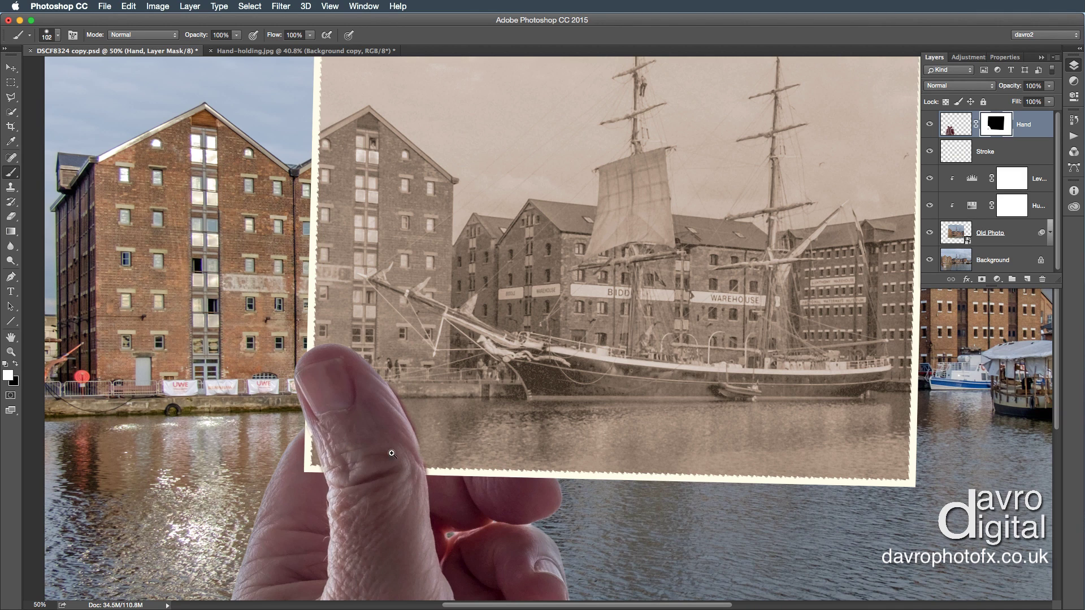
pyautogui.scroll(3, 383, 447)
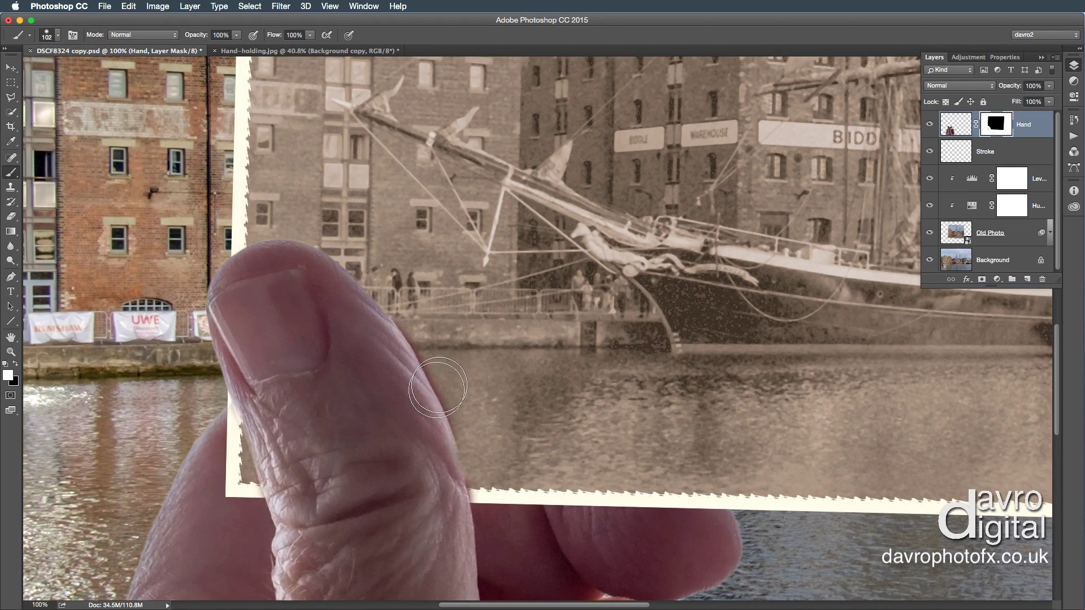
# Tidy the Hand mask along the thumb's left edge with a smaller brush, then fit the image on screen
pyautogui.press('x')
pyautogui.press('[')
pyautogui.press('[')
pyautogui.press('[')
pyautogui.press('[')
pyautogui.press('[')
pyautogui.press('[')
pyautogui.press('[')
pyautogui.press('[')
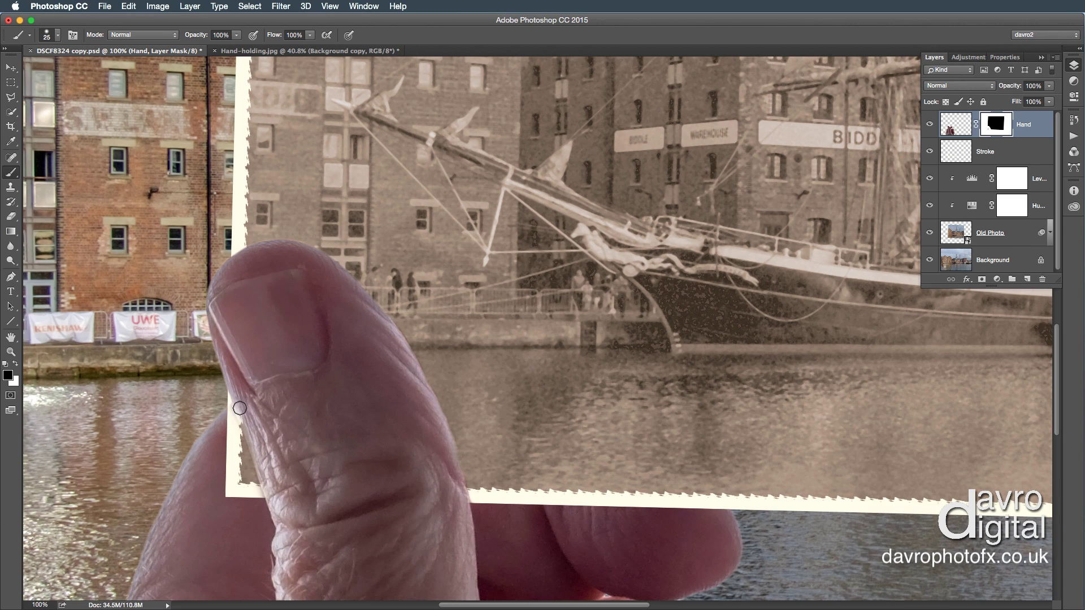
pyautogui.press('x')
pyautogui.moveTo(253, 432); pyautogui.dragTo(266, 479)
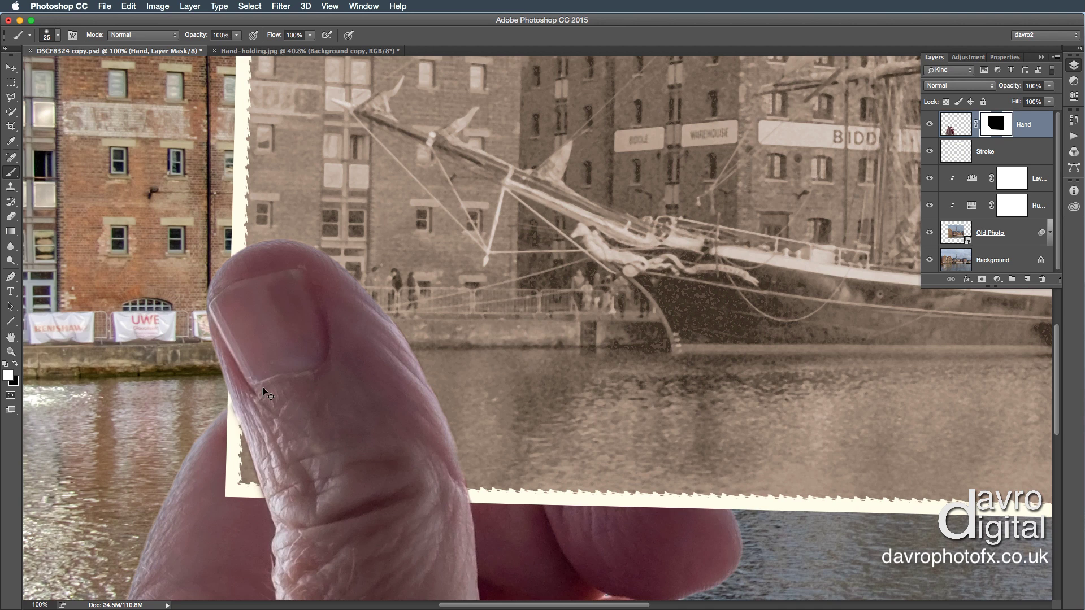
pyautogui.press('super+0')
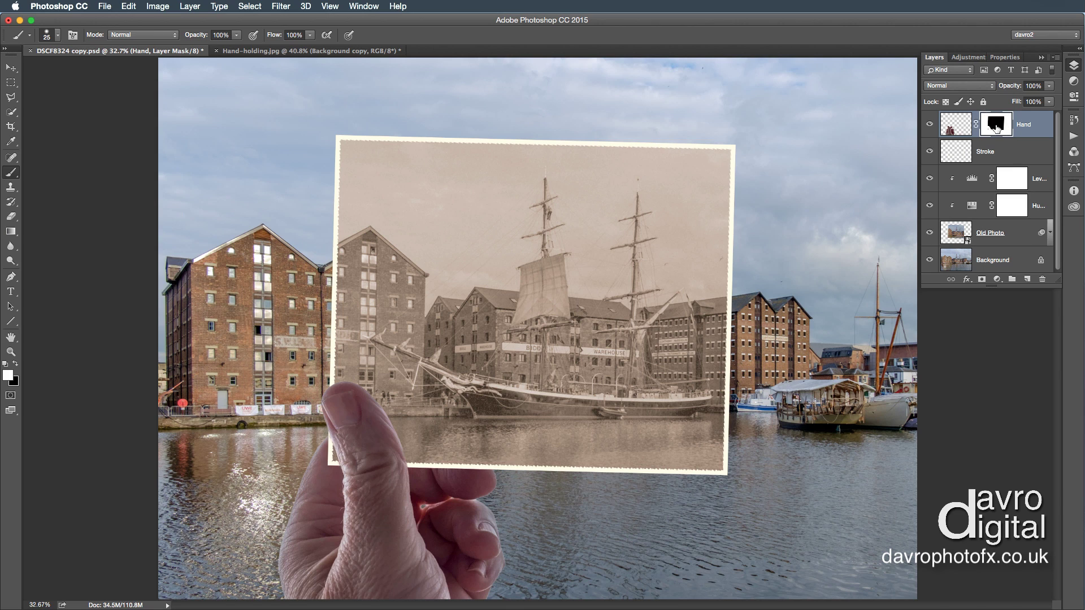
# Quick-select the thumb on the Hand layer's pixels and copy it onto a new Layer 1
pyautogui.click(952, 127)
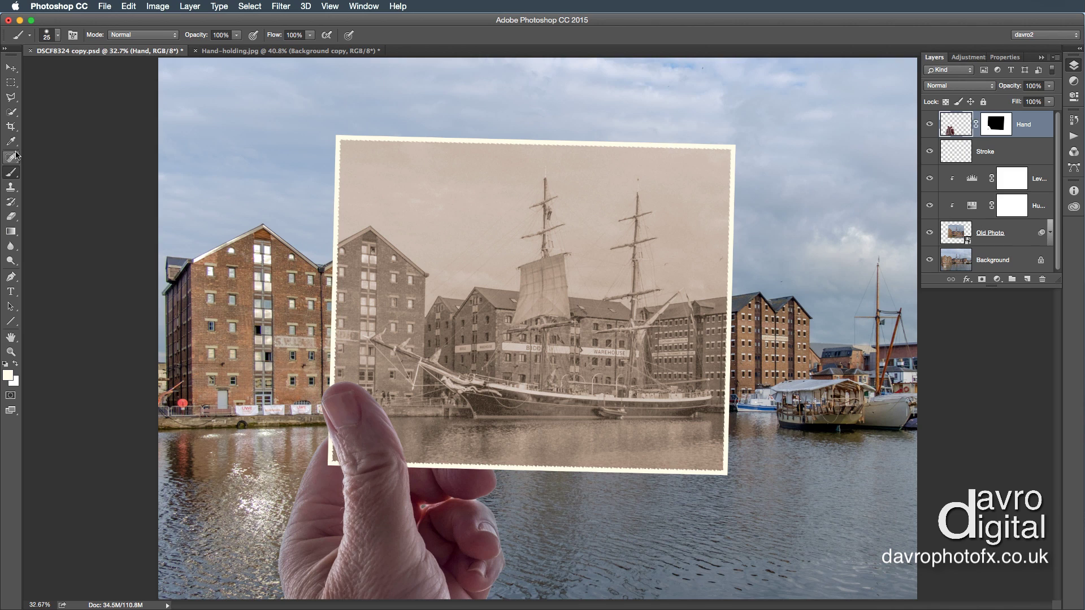
pyautogui.click(11, 112)
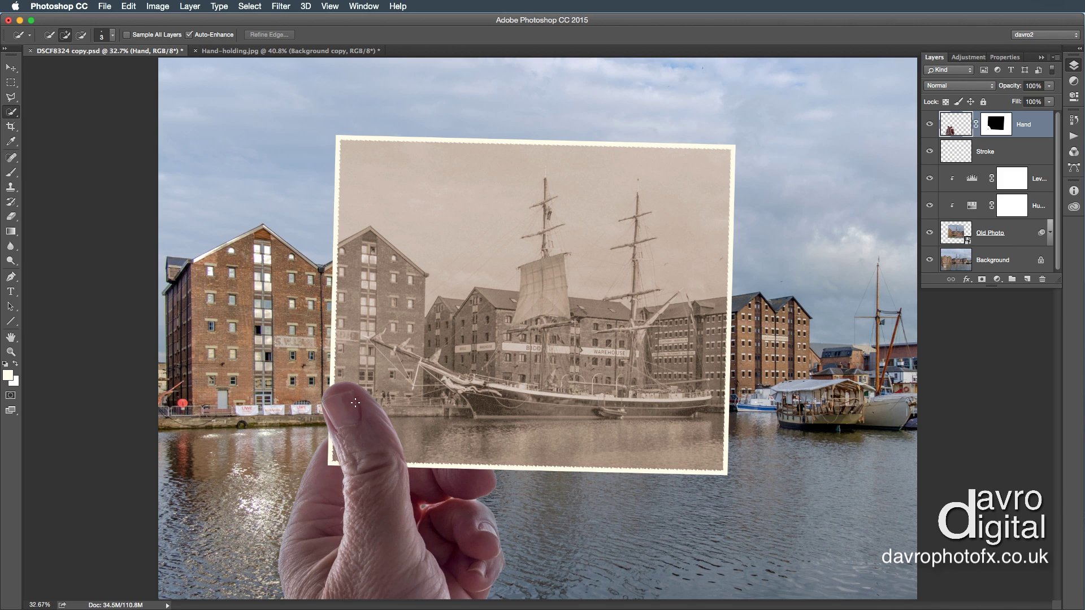
pyautogui.press(']')
pyautogui.press(']')
pyautogui.press(']')
pyautogui.press(']')
pyautogui.press(']')
pyautogui.press(']')
pyautogui.press(']')
pyautogui.press(']')
pyautogui.press(']')
pyautogui.press(']')
pyautogui.press(']')
pyautogui.press(']')
pyautogui.moveTo(341, 397); pyautogui.dragTo(367, 521)
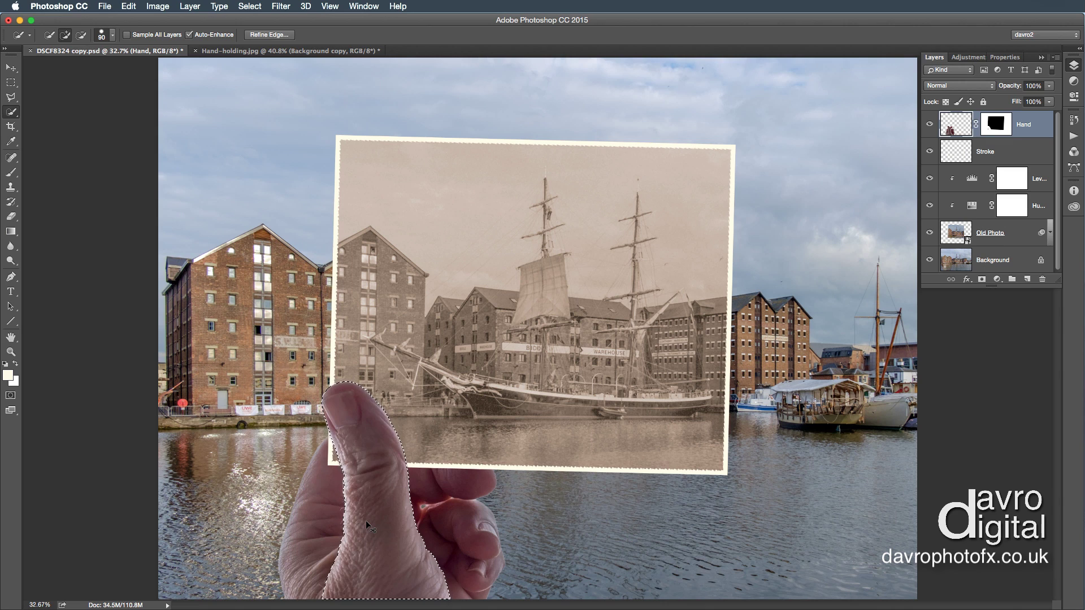
pyautogui.press('super+j')
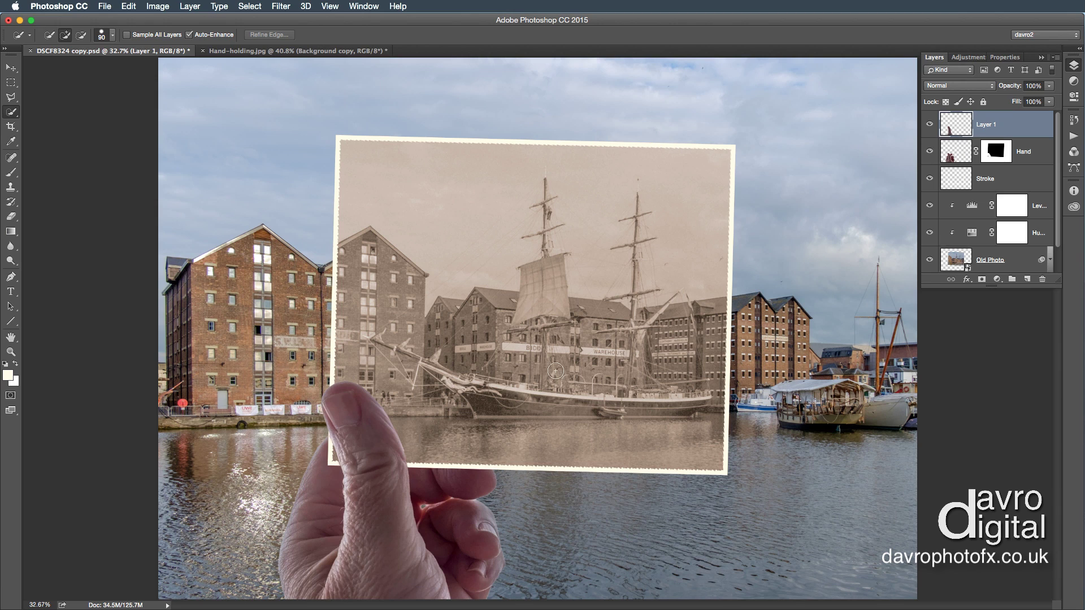
# Erase most of the copied thumb on Layer 1 with an enlarged eraser
pyautogui.click(11, 216)
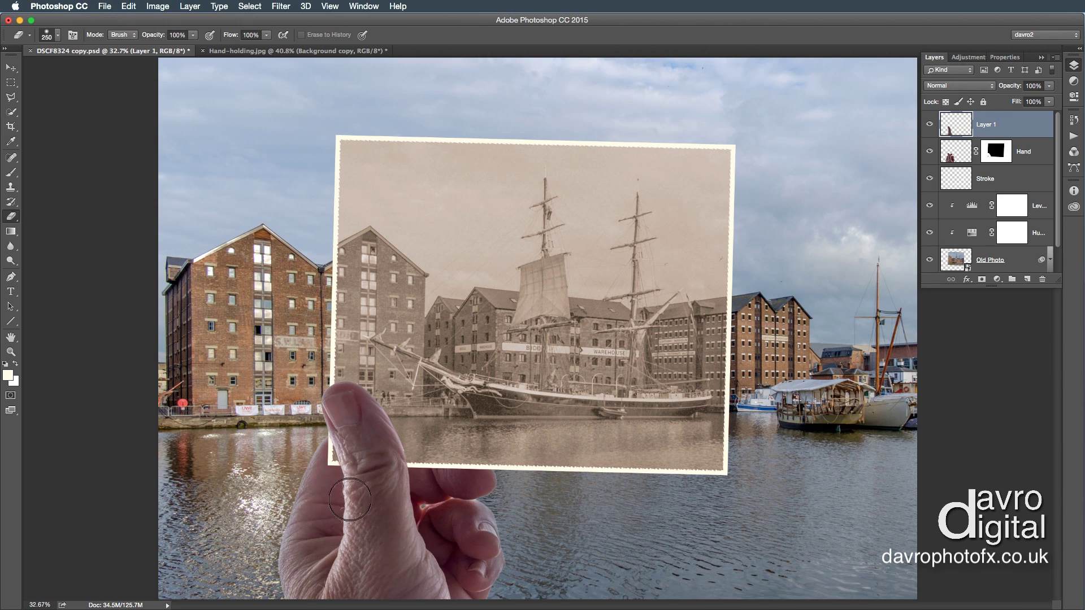
pyautogui.press(']')
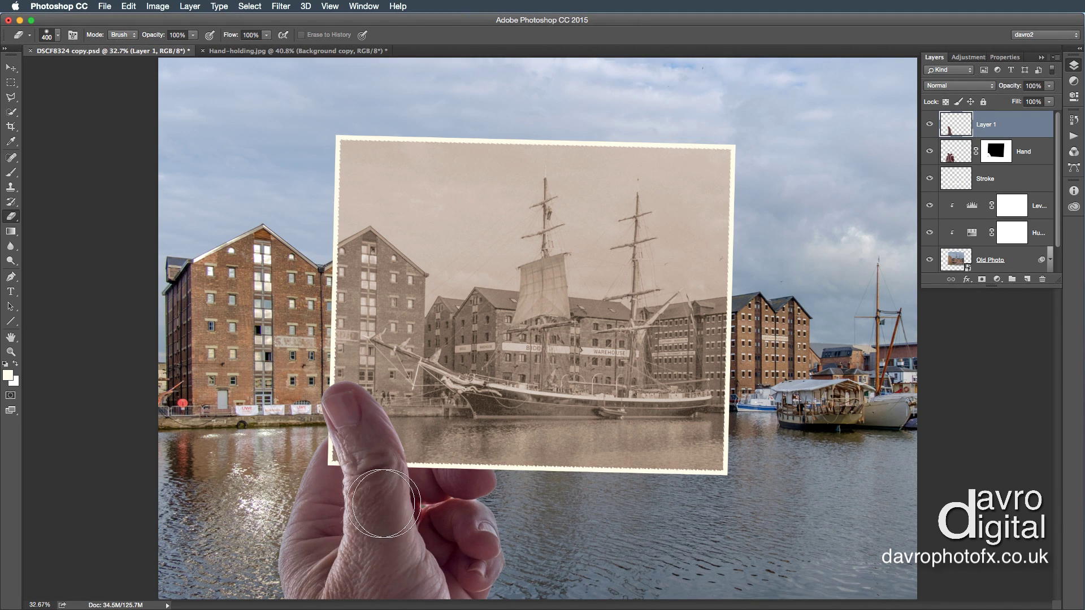
pyautogui.moveTo(364, 503); pyautogui.dragTo(394, 522)
# Add a Multiply drop shadow to Layer 1: 22% opacity, -152° angle, 32 px distance, 51 px size
pyautogui.doubleClick(986, 120)
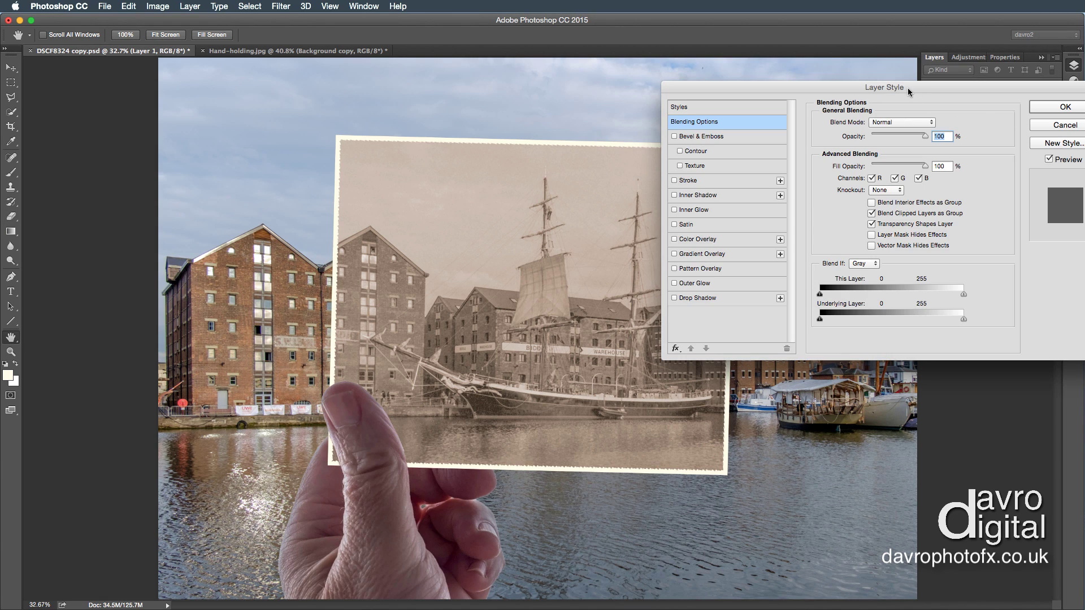
pyautogui.click(716, 300)
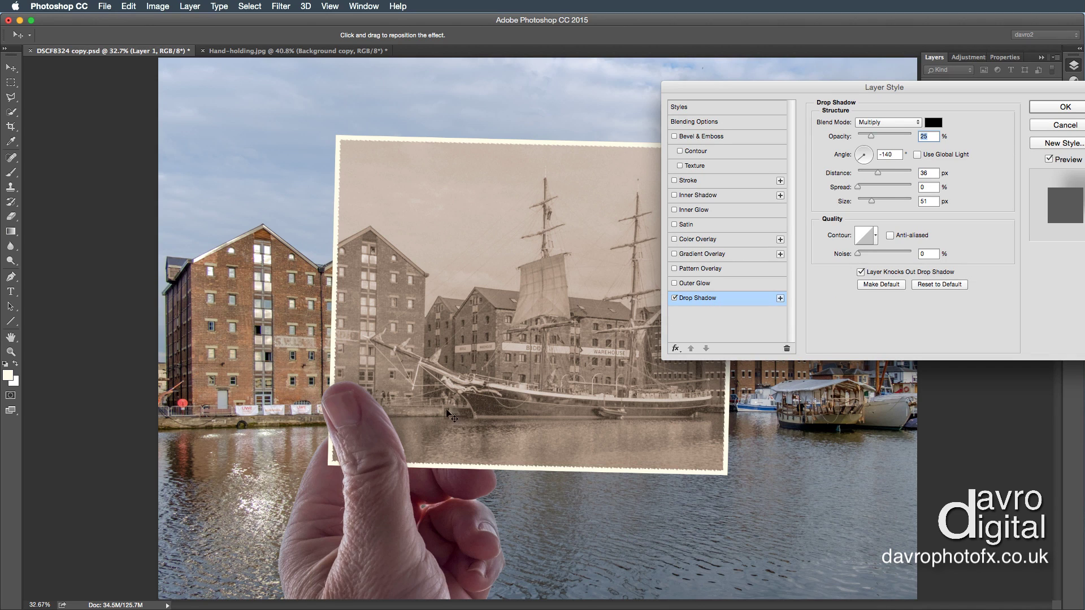
pyautogui.moveTo(432, 419); pyautogui.dragTo(434, 421)
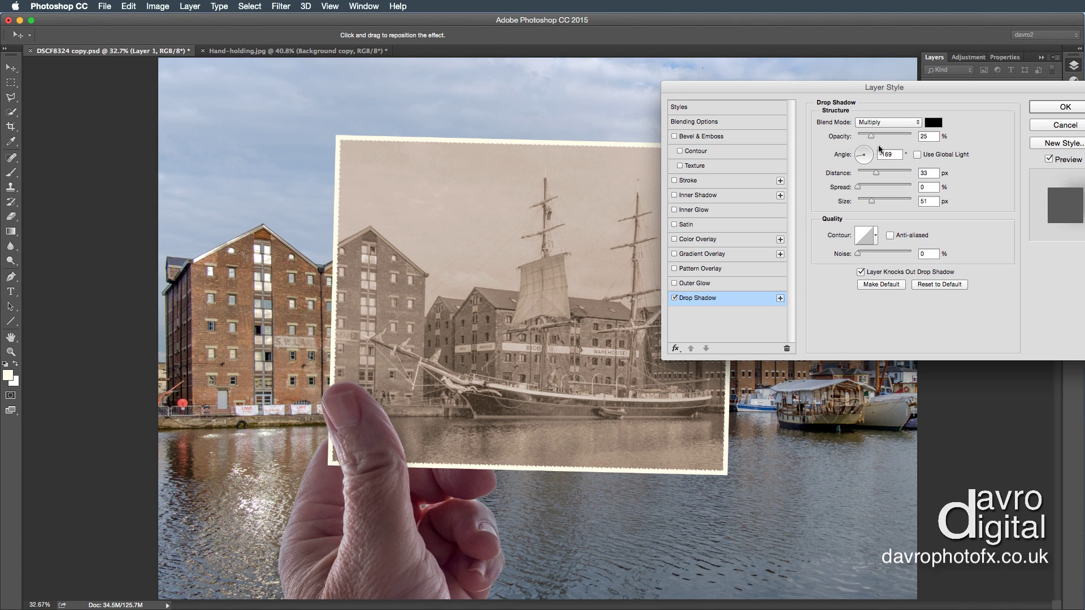
pyautogui.moveTo(871, 136)
pyautogui.mouseDown()
pyautogui.moveTo(893, 139)
pyautogui.moveTo(870, 139)
pyautogui.mouseUp()
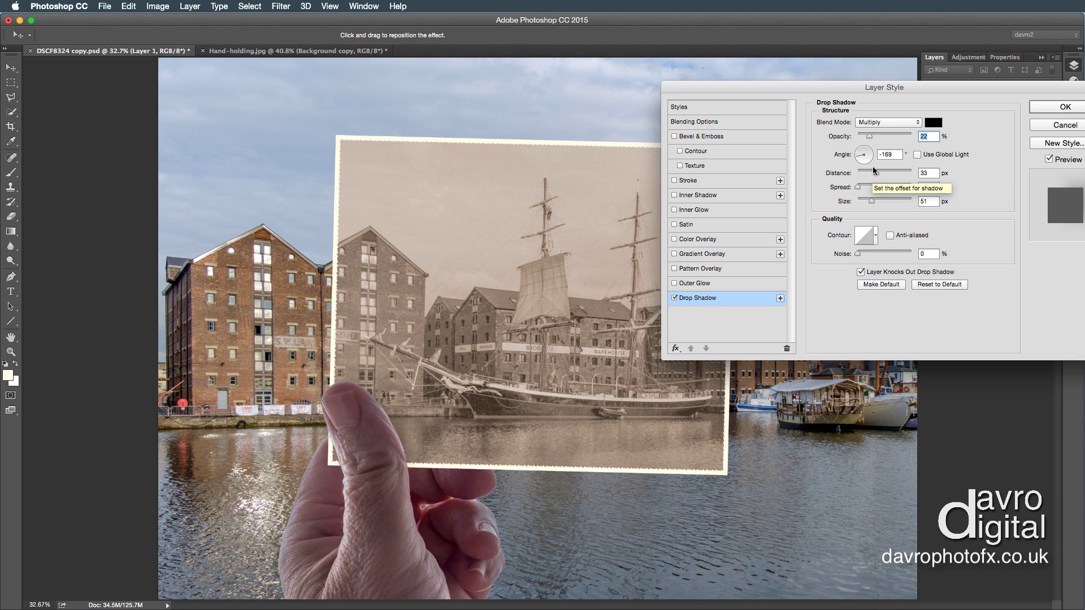
pyautogui.moveTo(380, 423); pyautogui.dragTo(377, 424)
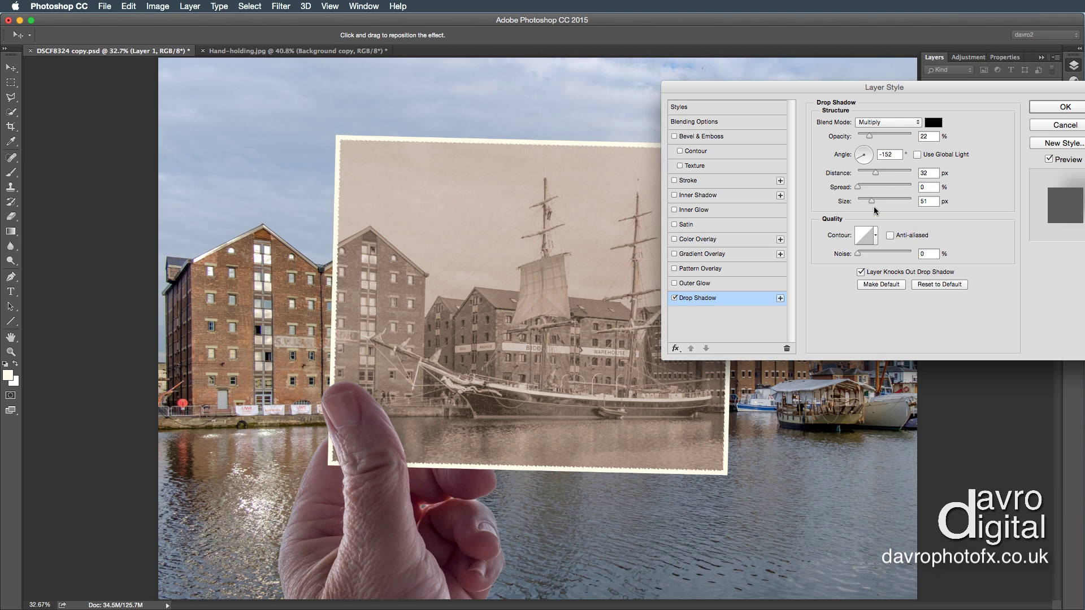
# Apply the drop shadow and collapse Layer 1's effects list
pyautogui.click(1060, 109)
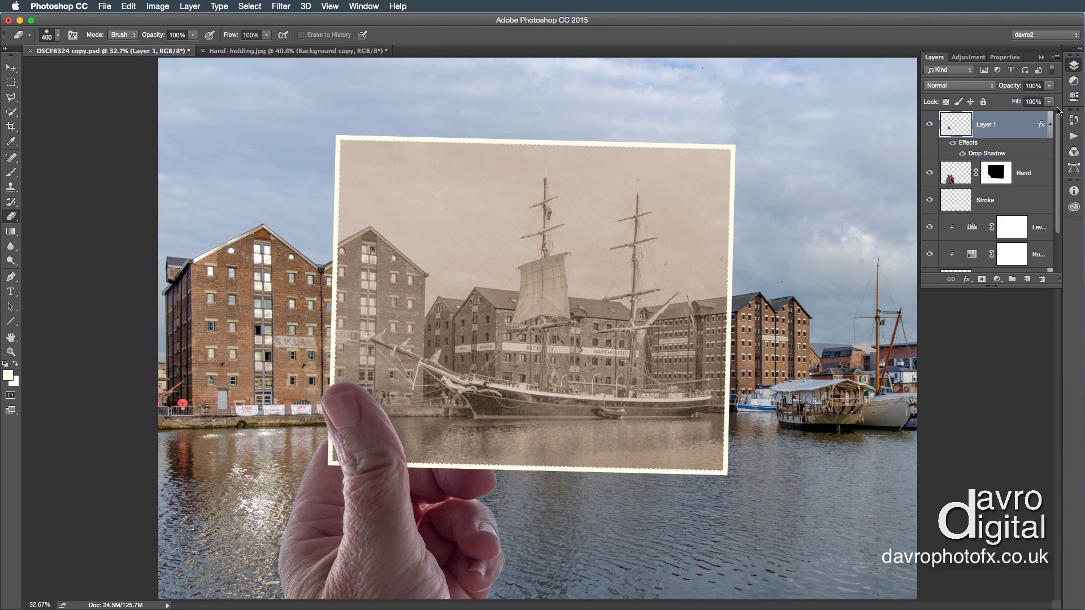
pyautogui.click(1049, 125)
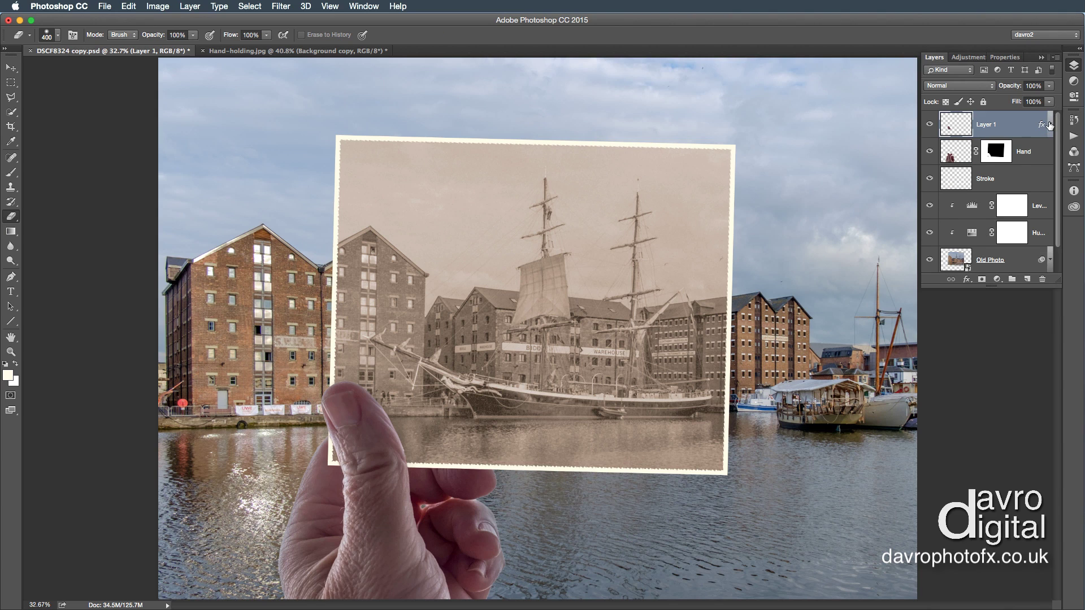
pyautogui.click(1049, 125)
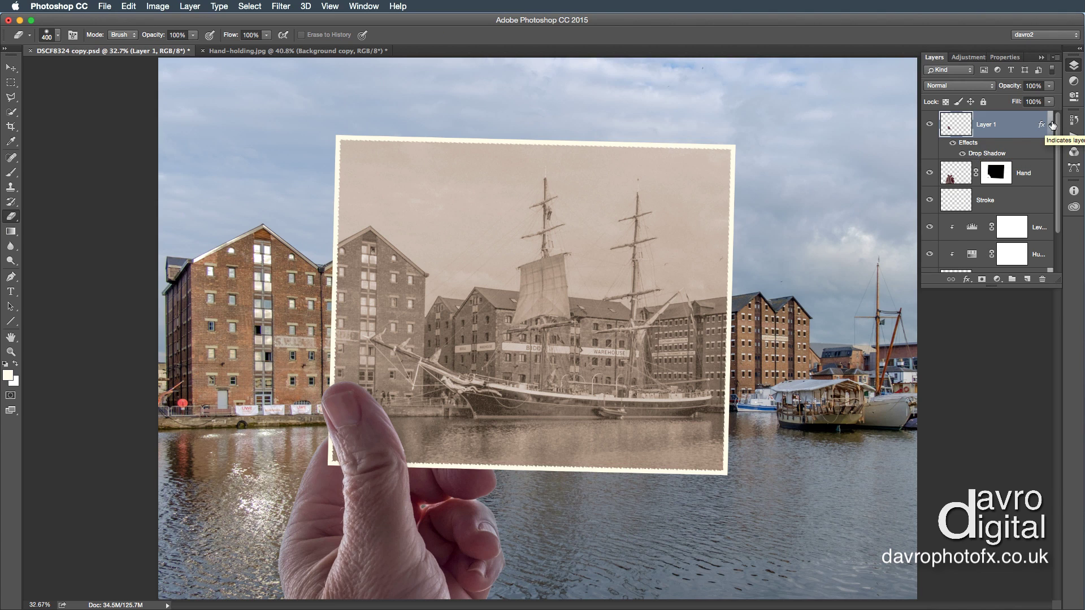
pyautogui.click(1050, 125)
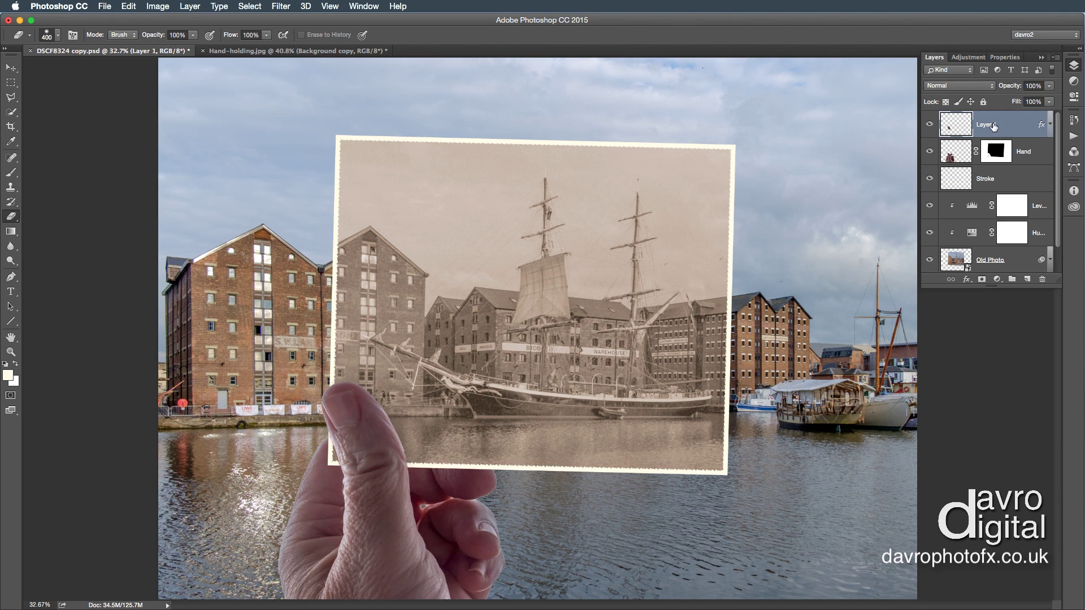
# Group Layer 1 with Hand, name the group 'Hand', and enlarge the Layers panel
pyautogui.keyDown('shift'); pyautogui.click(1030, 155); pyautogui.keyUp('shift')
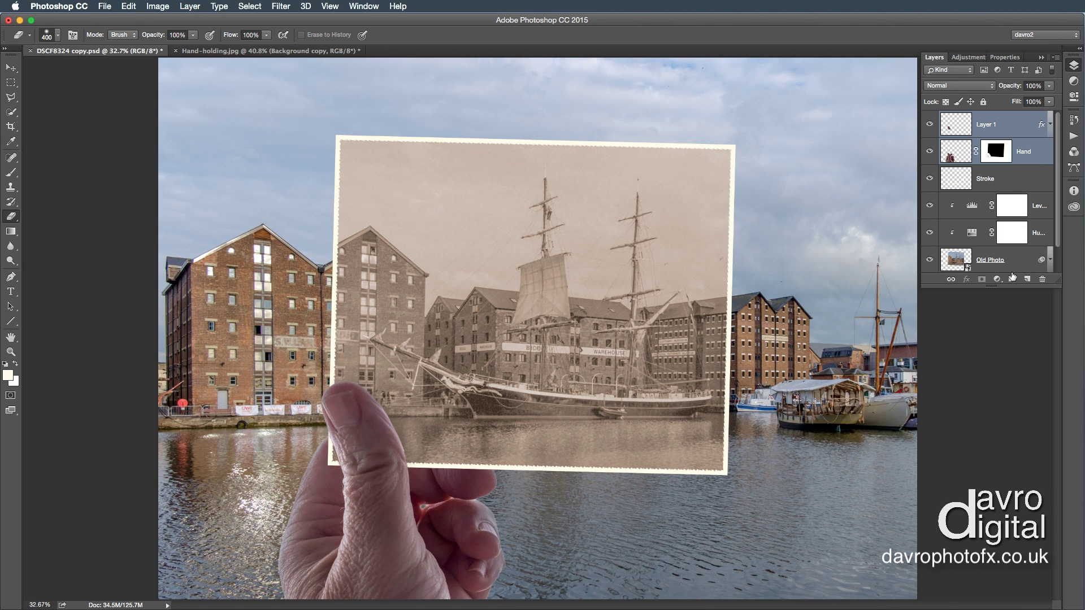
pyautogui.click(1011, 280)
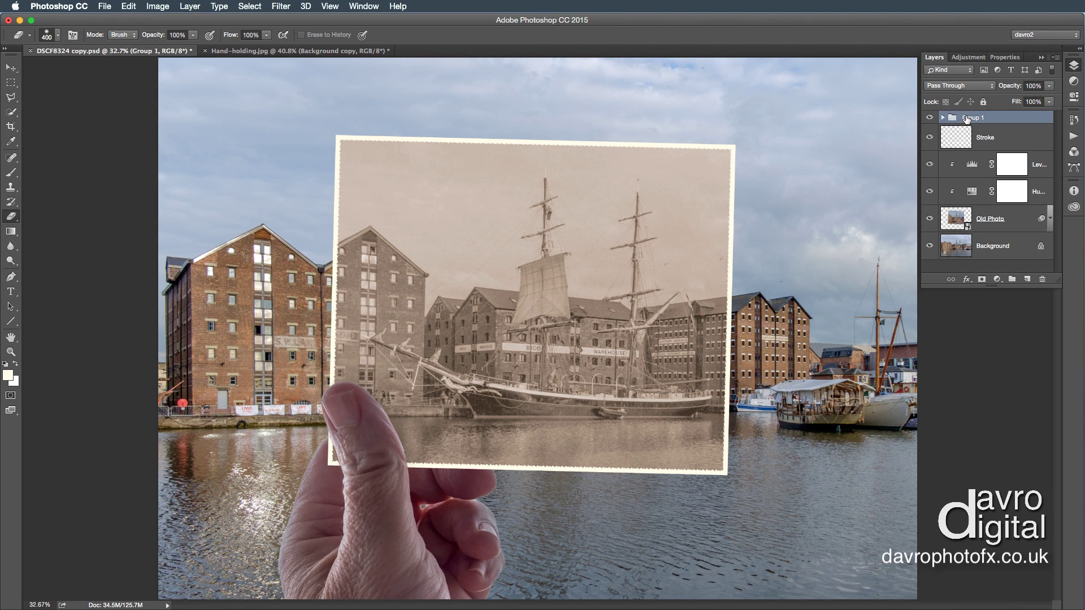
pyautogui.doubleClick(967, 117)
pyautogui.write('Hand')
pyautogui.press('Return')
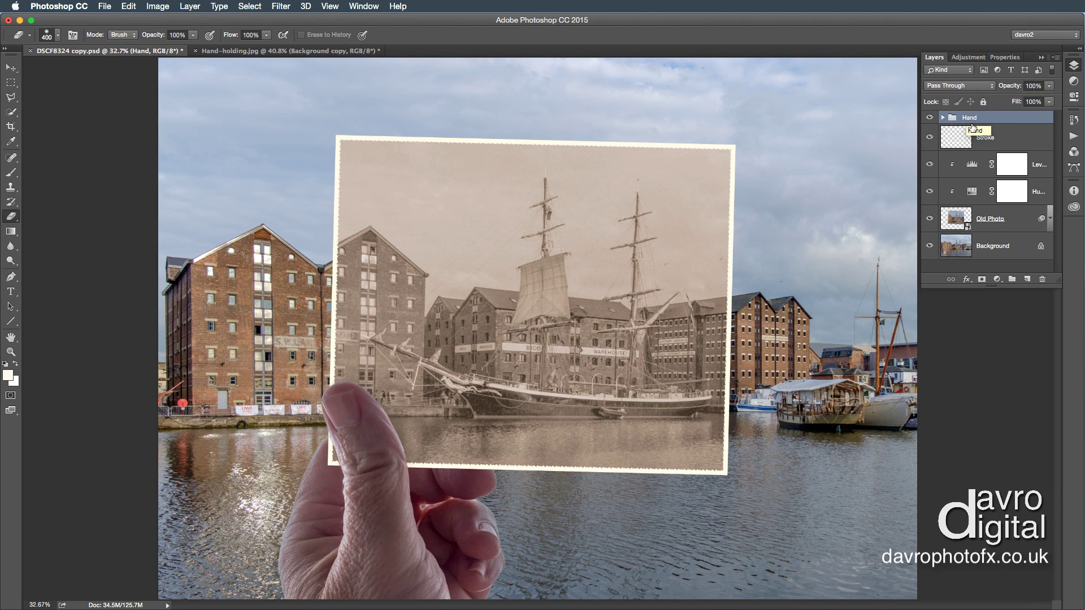
pyautogui.moveTo(1007, 286); pyautogui.dragTo(1007, 341)
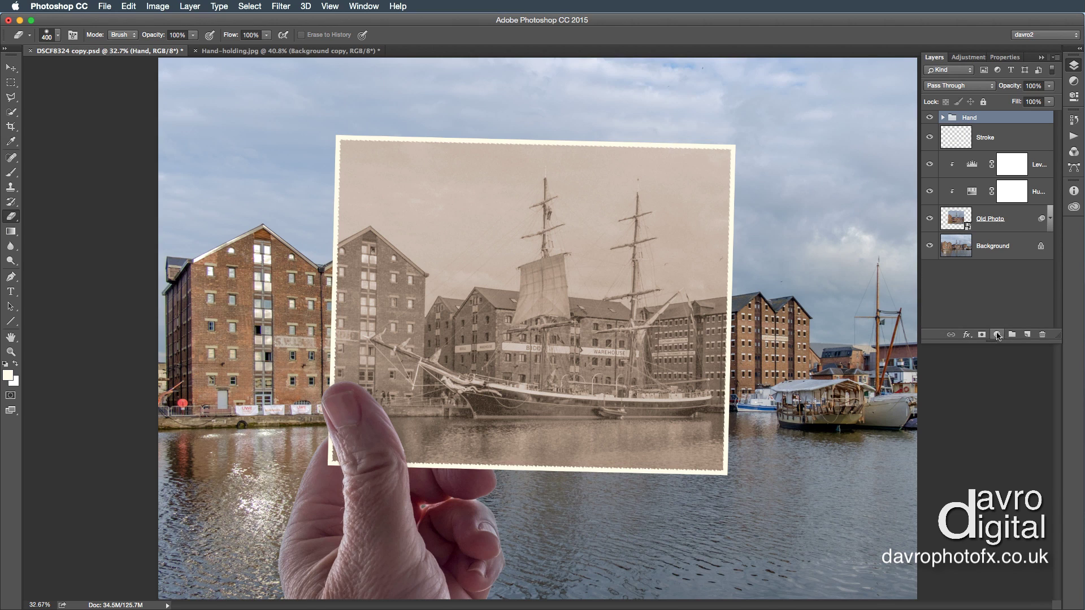
# Add a Levels adjustment layer, try a midtone change, then reset it to defaults
pyautogui.click(997, 335)
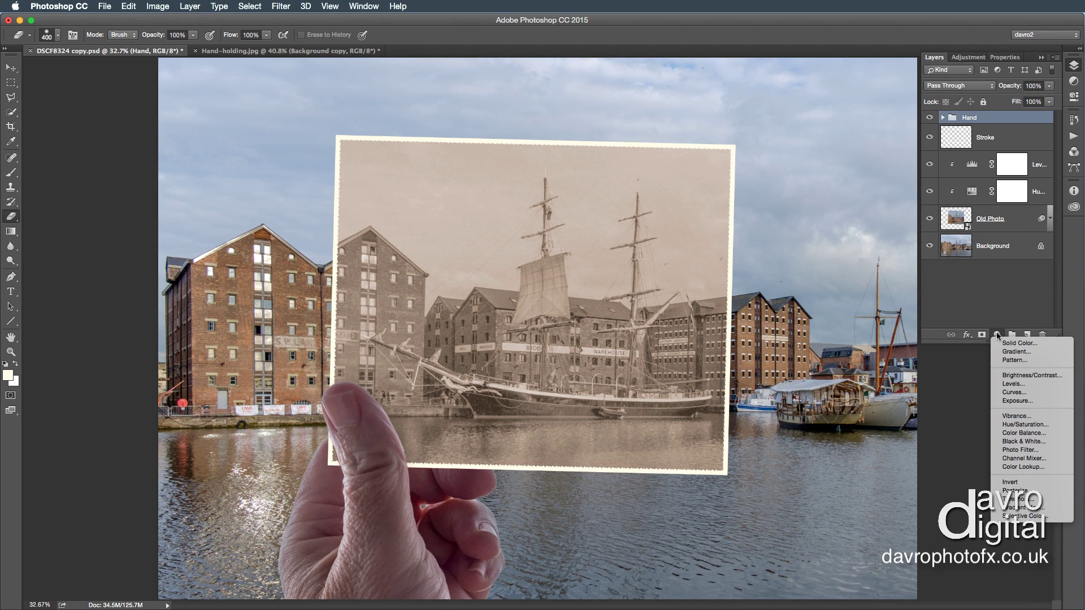
pyautogui.click(1011, 385)
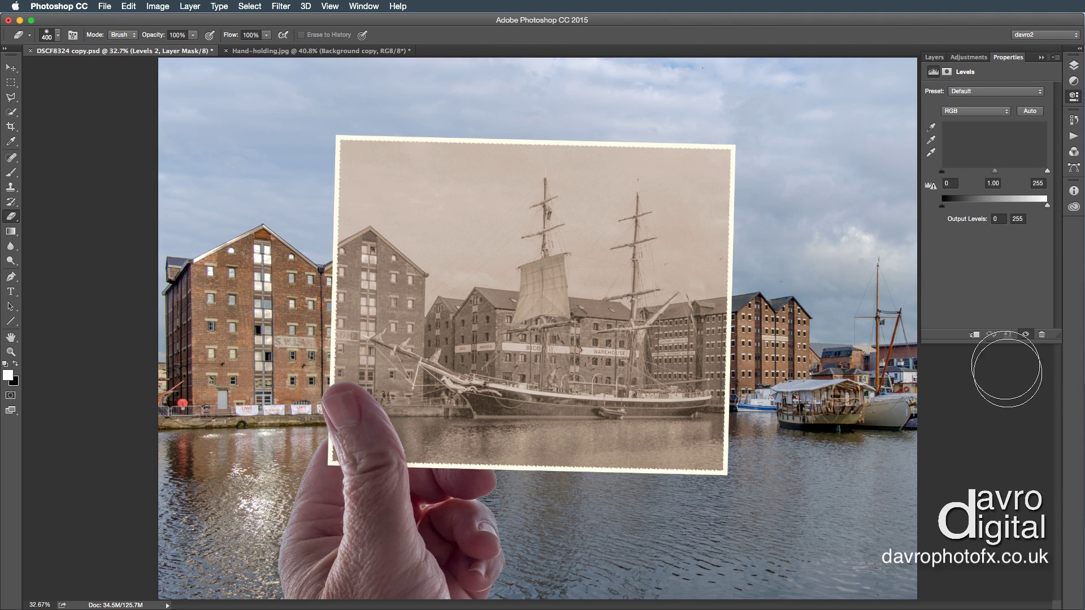
pyautogui.click(934, 57)
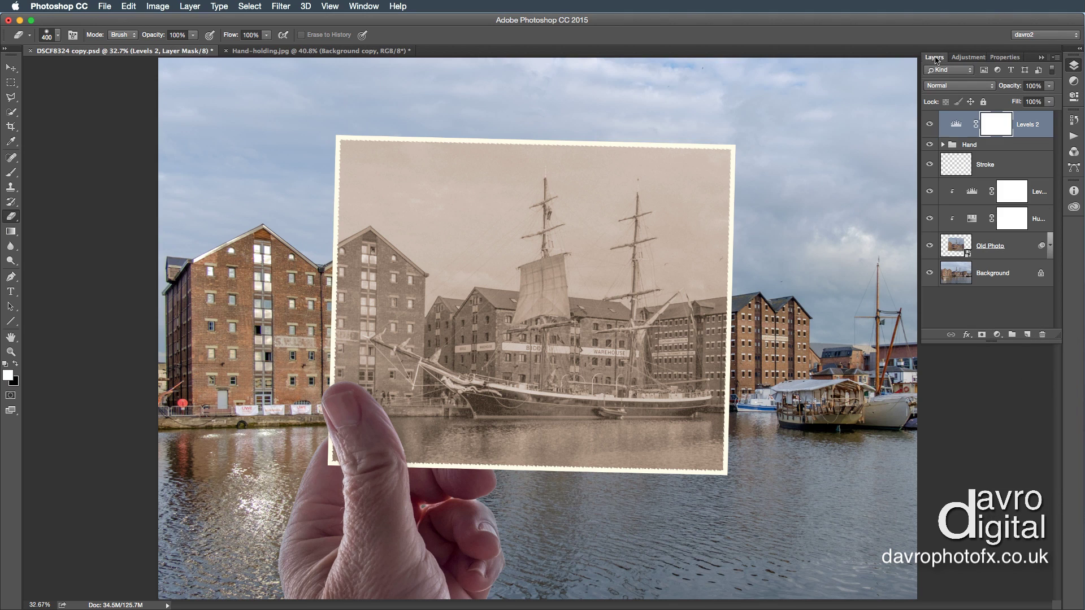
pyautogui.doubleClick(949, 131)
pyautogui.moveTo(997, 177); pyautogui.dragTo(980, 174)
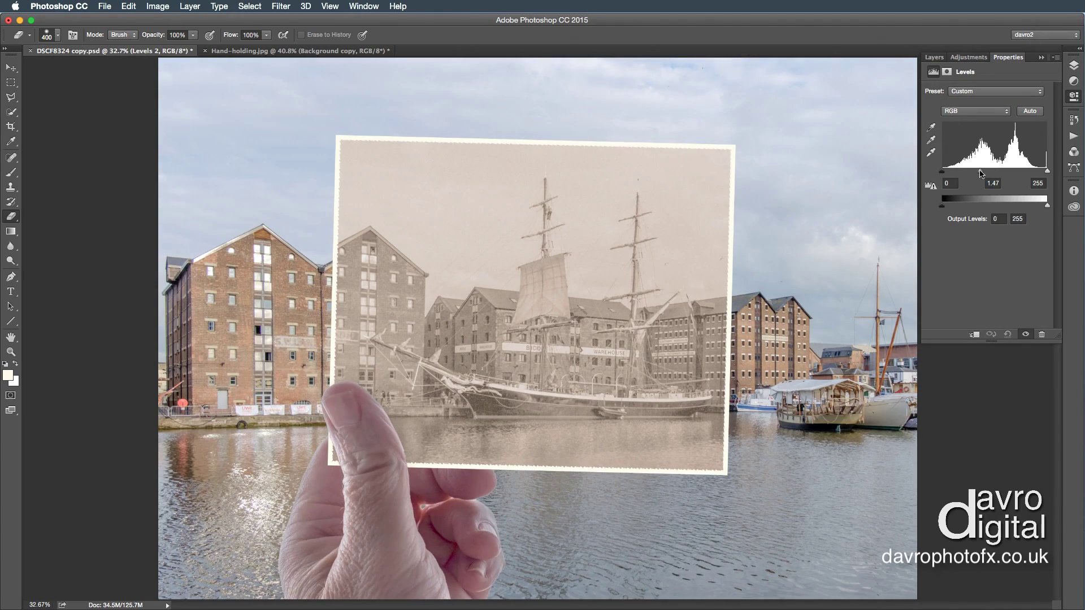
pyautogui.click(1007, 333)
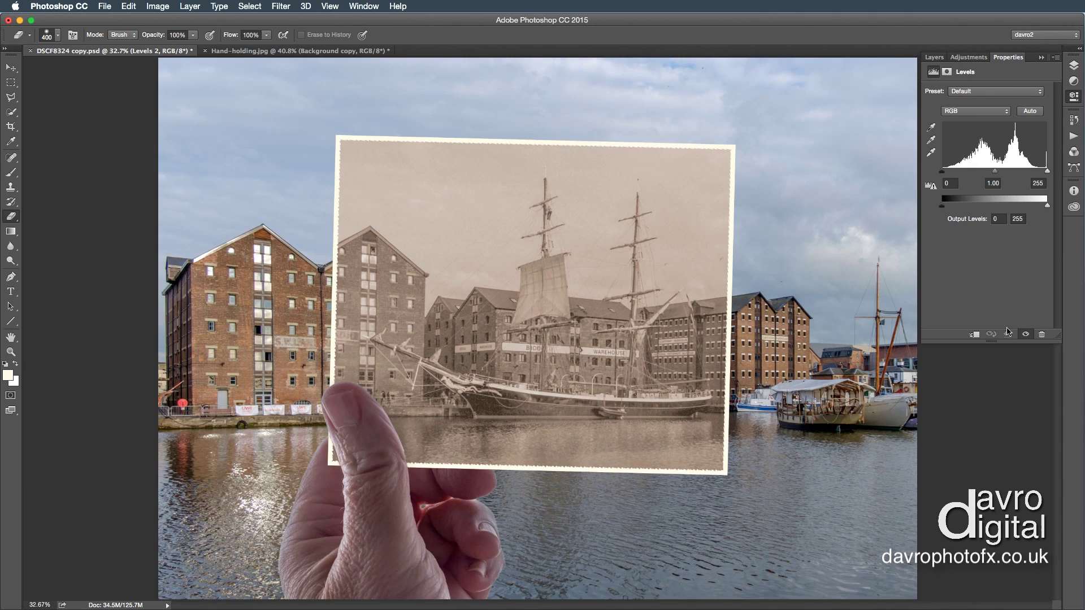
pyautogui.click(935, 57)
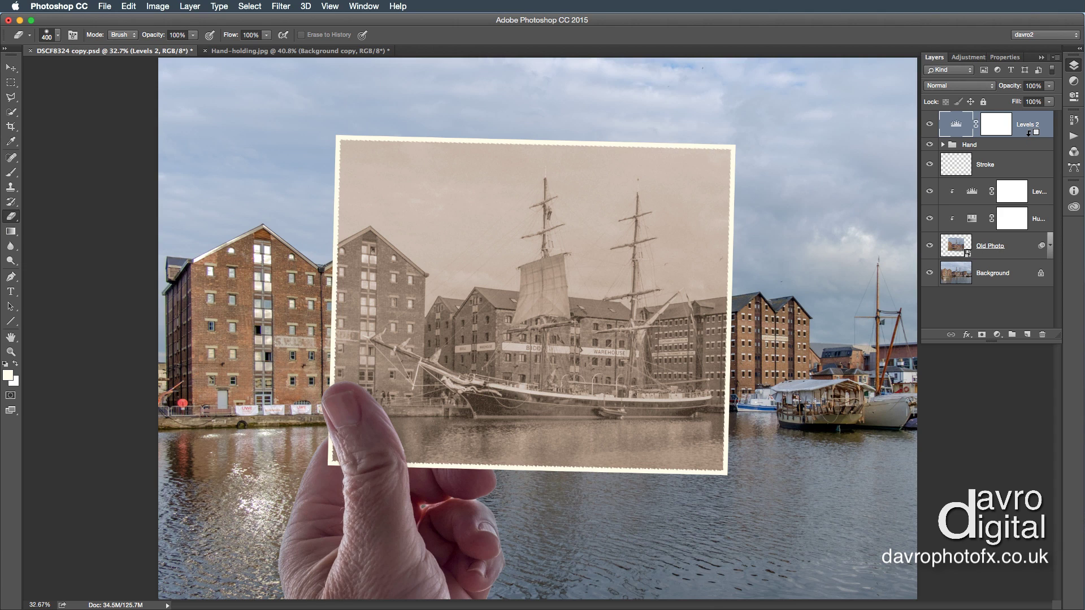
# Clip Levels 2 to the Hand group and lift its midtones to 1.04
pyautogui.keyDown('alt'); pyautogui.click(1029, 133); pyautogui.keyUp('alt')
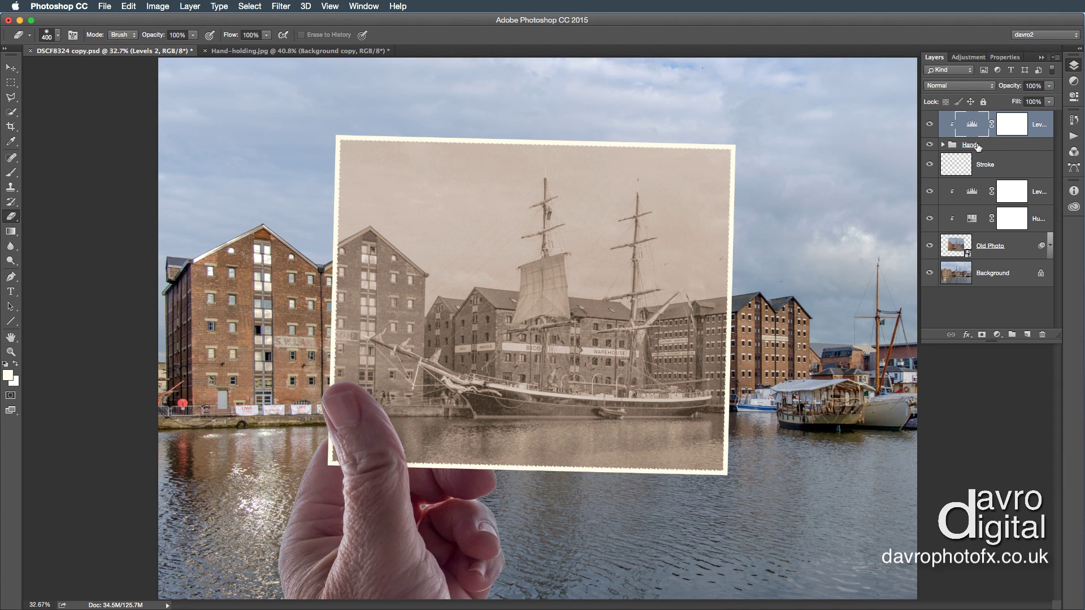
pyautogui.doubleClick(972, 125)
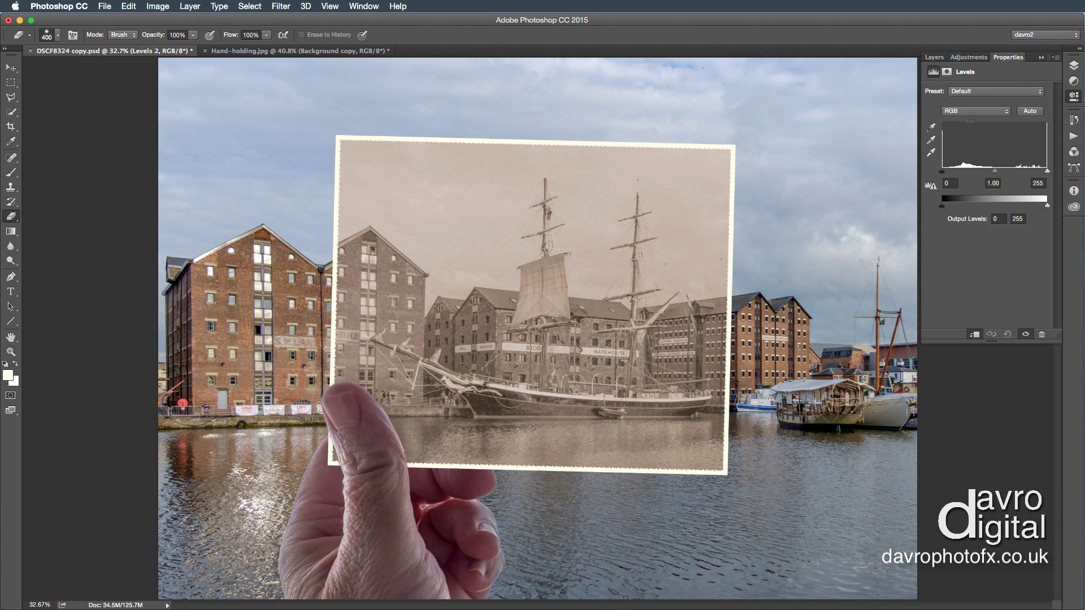
pyautogui.moveTo(996, 175); pyautogui.dragTo(994, 173)
pyautogui.click(935, 57)
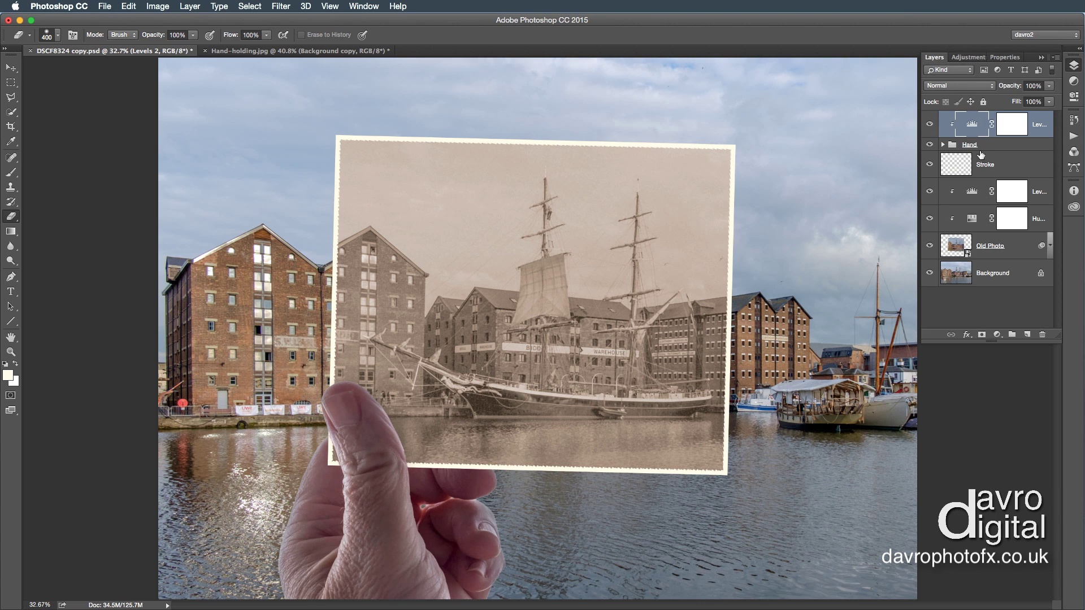
# Add a Photo Filter adjustment layer clipped to the Levels layer below
pyautogui.click(997, 334)
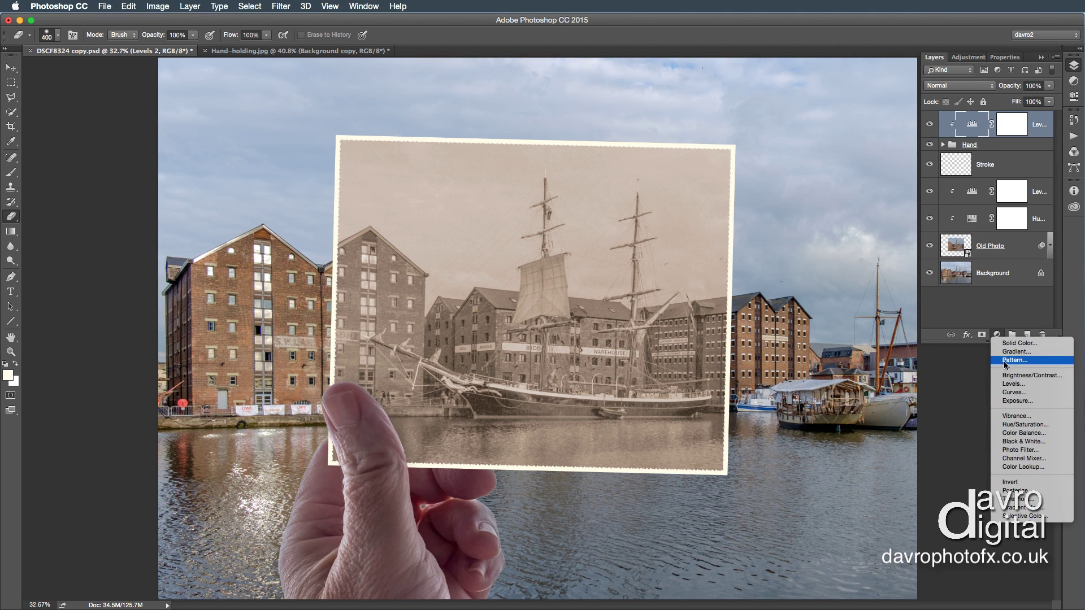
pyautogui.click(1021, 450)
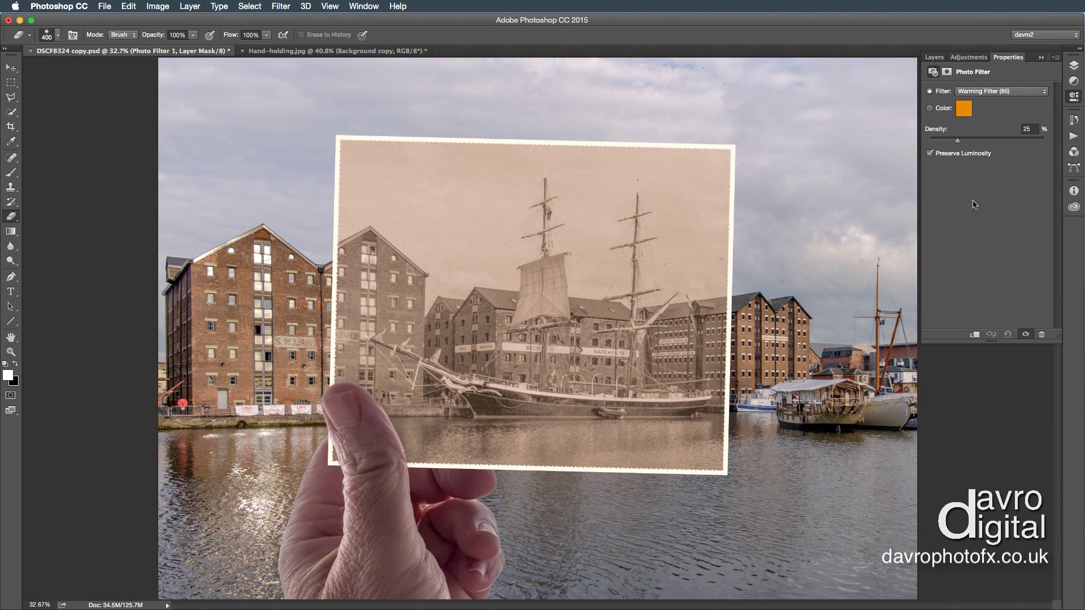
pyautogui.click(934, 58)
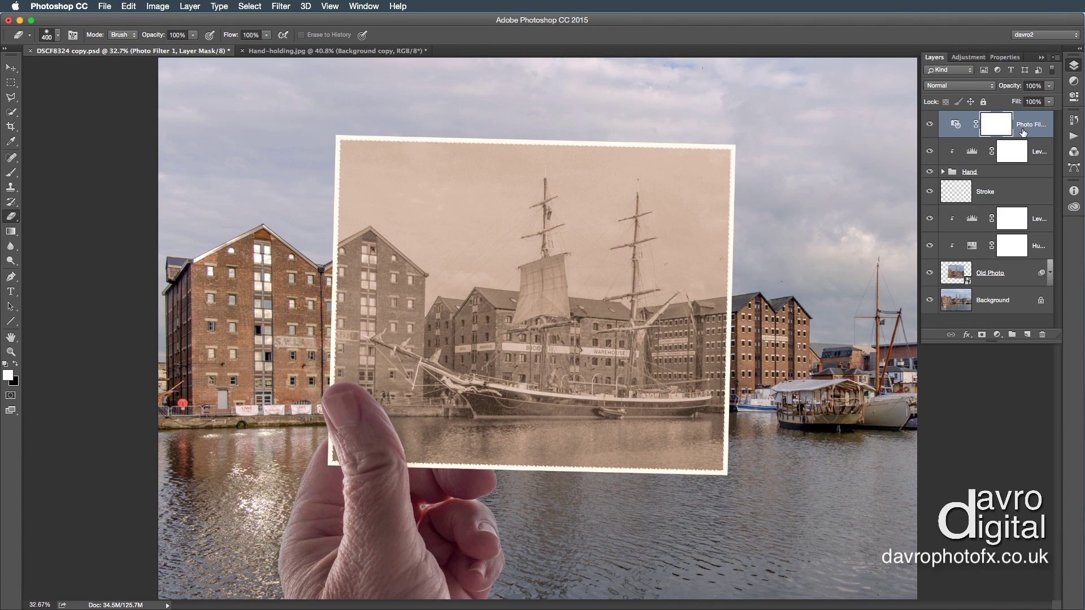
pyautogui.moveTo(1040, 139); pyautogui.dragTo(1040, 136)
pyautogui.keyDown('alt'); pyautogui.click(1040, 136); pyautogui.keyUp('alt')
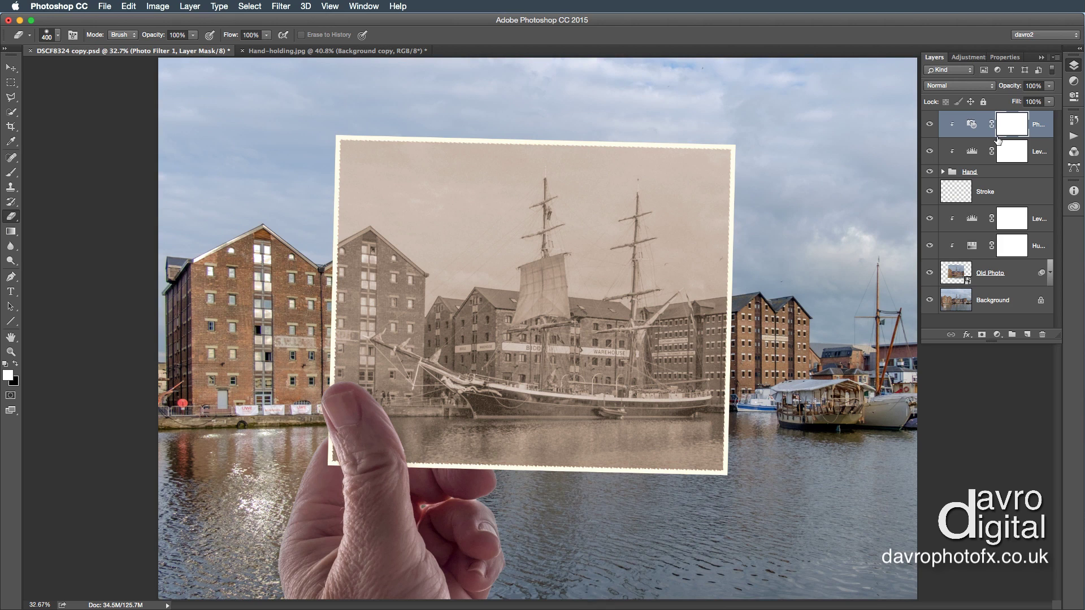
# Set the Photo Filter to Warming Filter (81) at 13% density
pyautogui.doubleClick(971, 124)
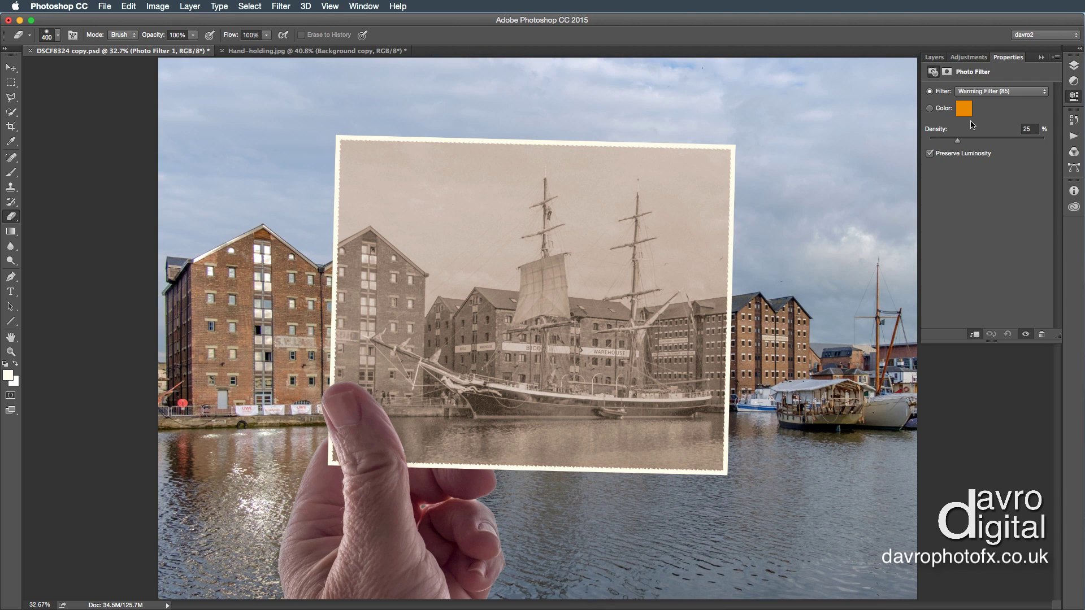
pyautogui.click(978, 92)
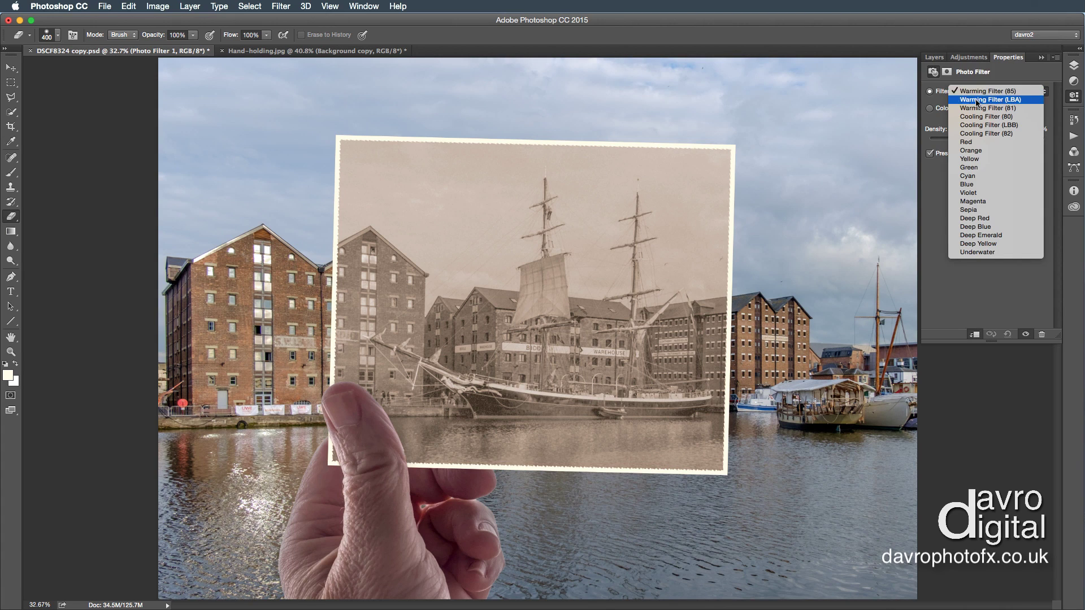
pyautogui.click(977, 108)
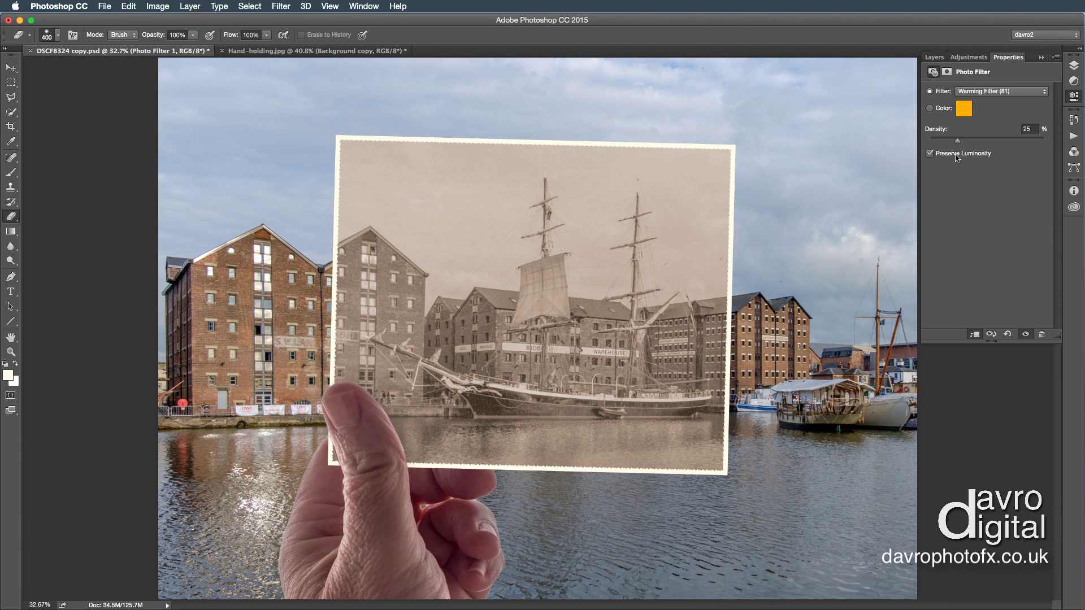
pyautogui.moveTo(958, 141); pyautogui.dragTo(944, 142)
pyautogui.moveTo(945, 144); pyautogui.dragTo(947, 145)
pyautogui.click(934, 58)
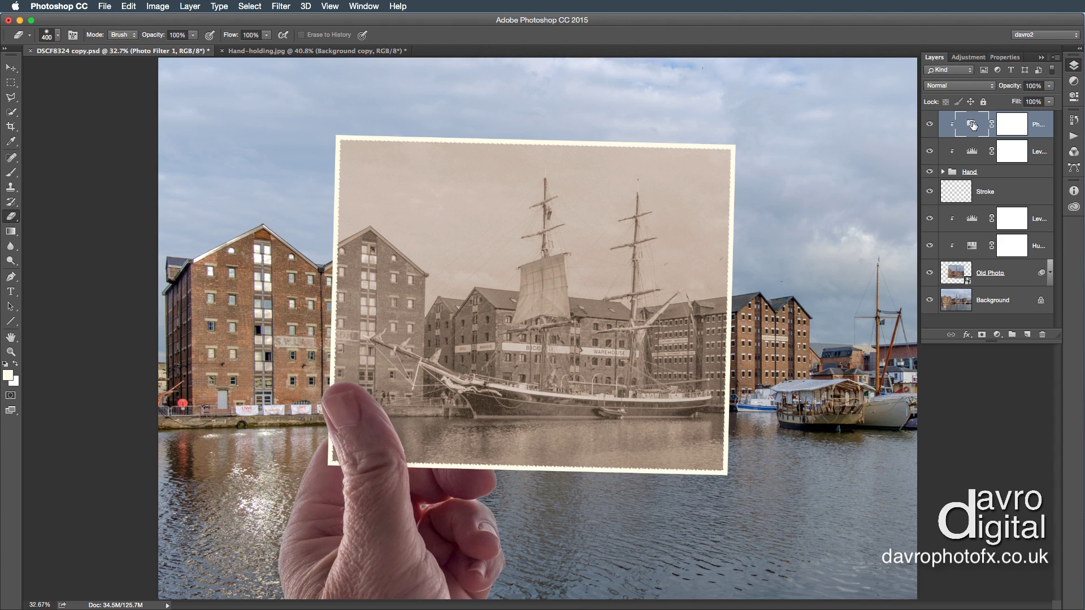
# Rotate the layers from Photo Filter to Old Photo about 0.3° and move them up ~19 px
pyautogui.keyDown('shift'); pyautogui.click(998, 275); pyautogui.keyUp('shift')
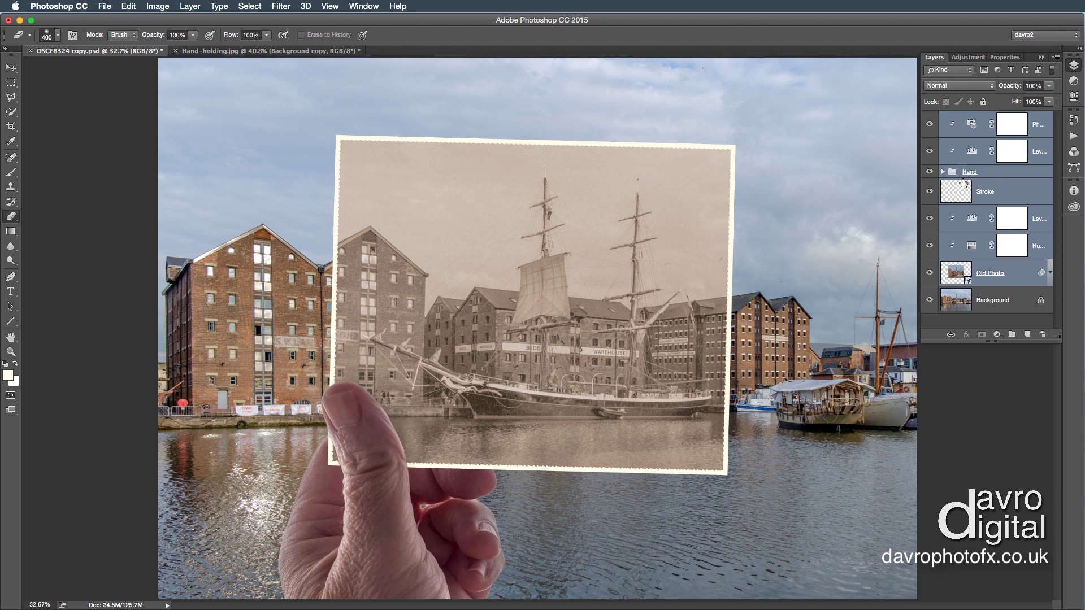
pyautogui.press('super+t')
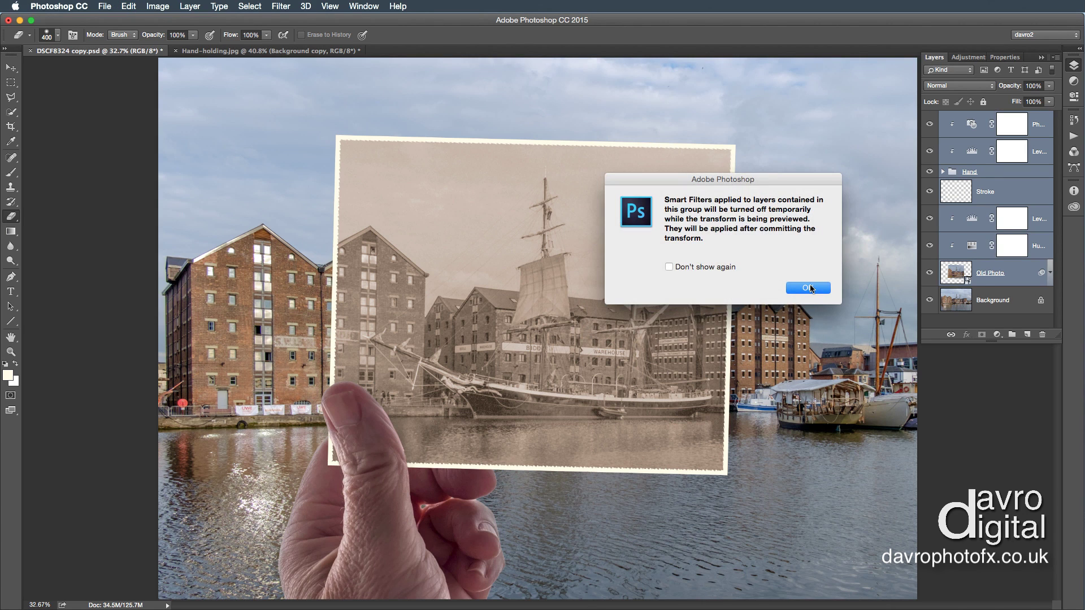
pyautogui.click(808, 289)
pyautogui.moveTo(758, 126); pyautogui.dragTo(761, 142)
pyautogui.moveTo(673, 248); pyautogui.dragTo(669, 234)
pyautogui.press('e')
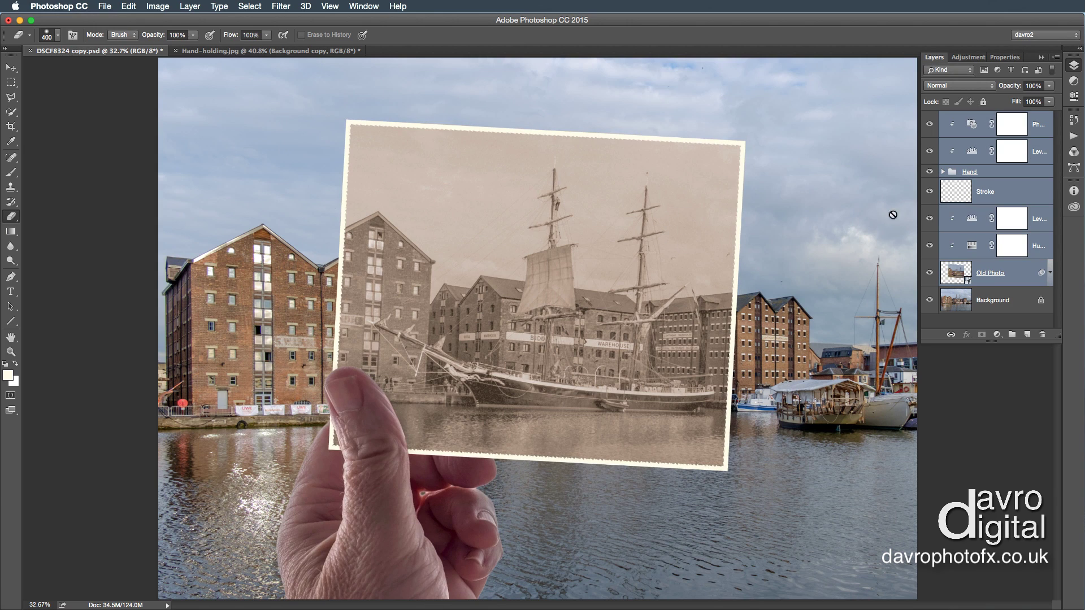
pyautogui.click(1003, 325)
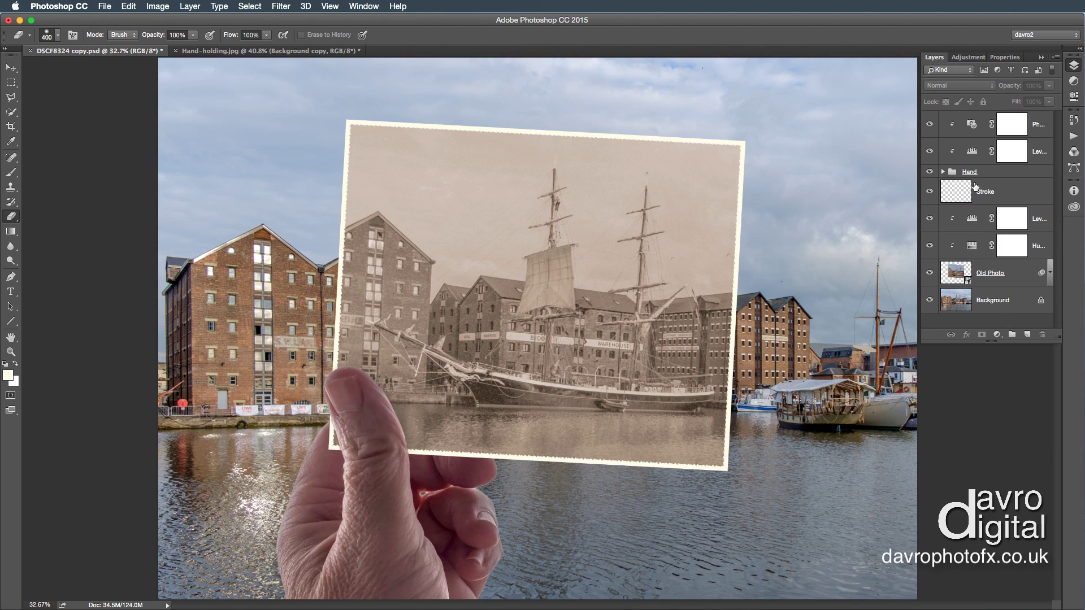